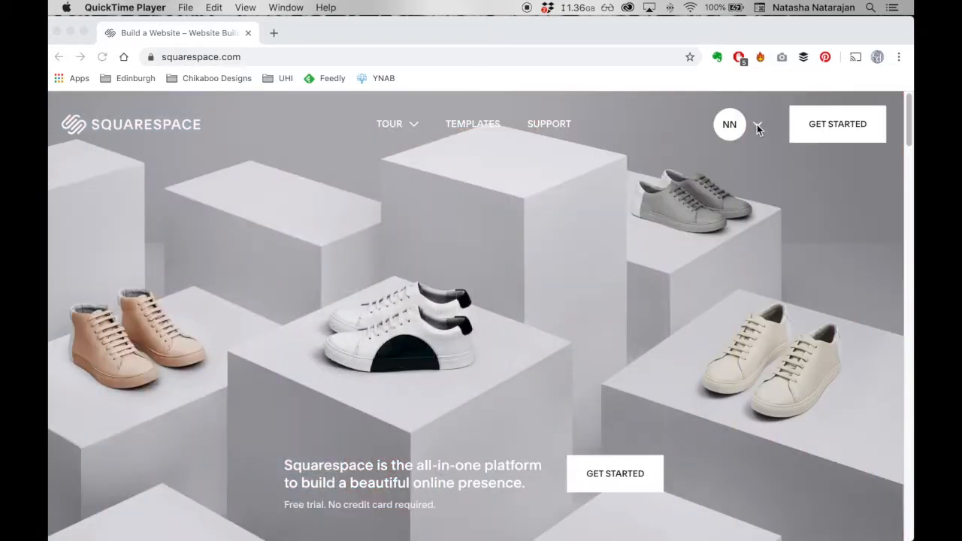
- Open the artist's website from the account's list of websites and display its pages
left_click(756, 123)
left_click(758, 126)
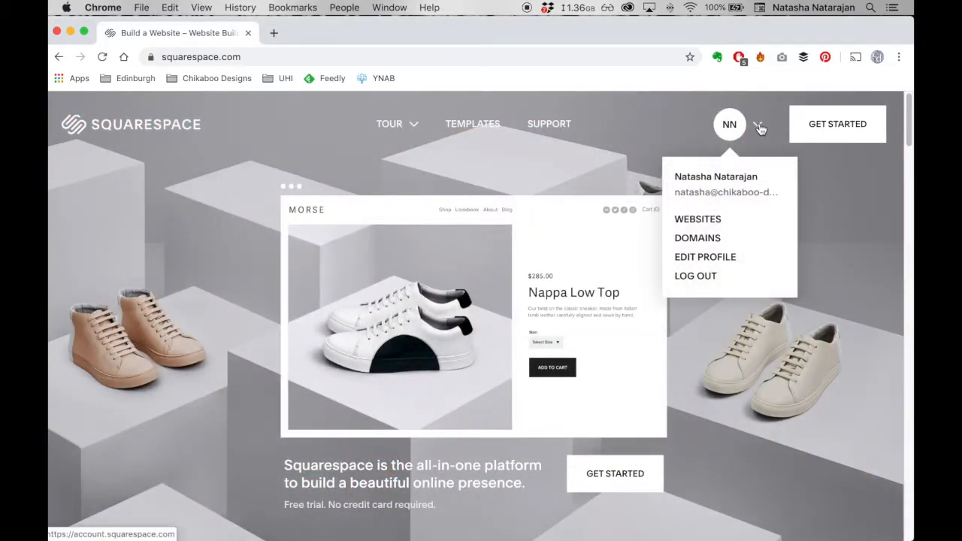
left_click(713, 218)
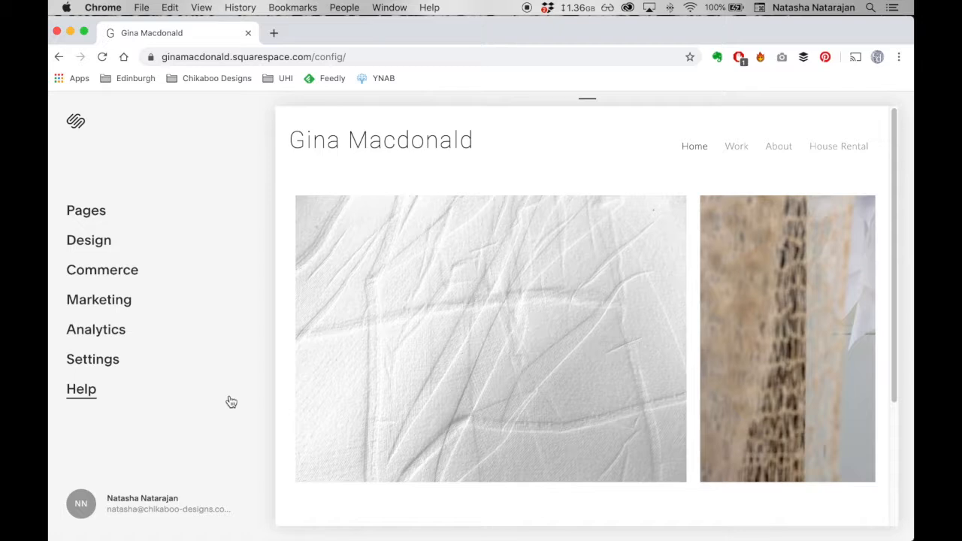
mouse_move(284, 348)
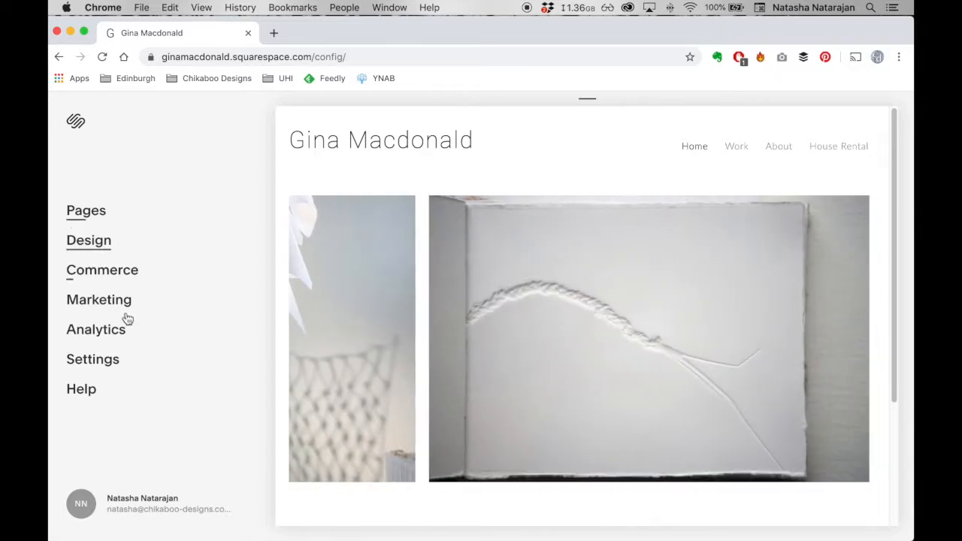
left_click(85, 211)
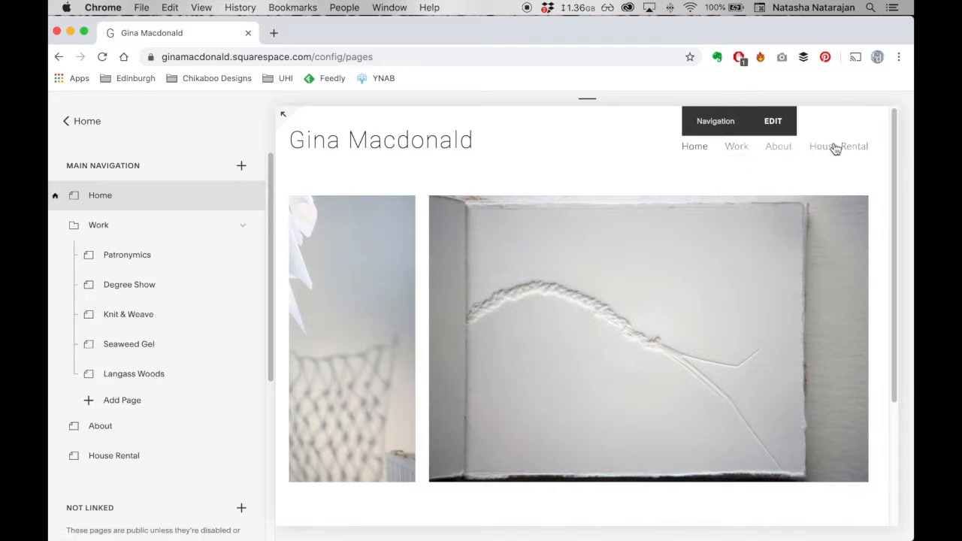
mouse_move(741, 158)
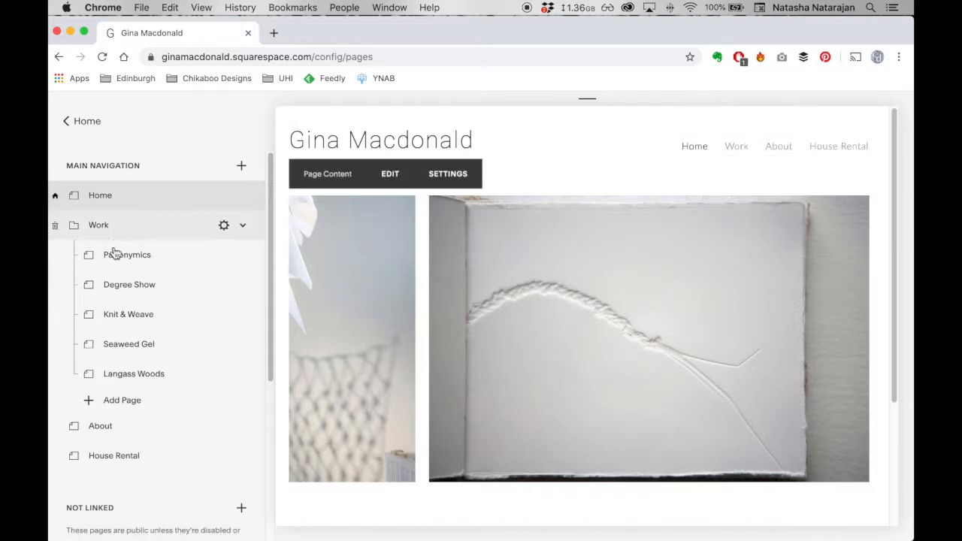
- Move the About page into the Work folder and back to the main navigation above House Rental
left_click_drag(118, 429, 142, 253)
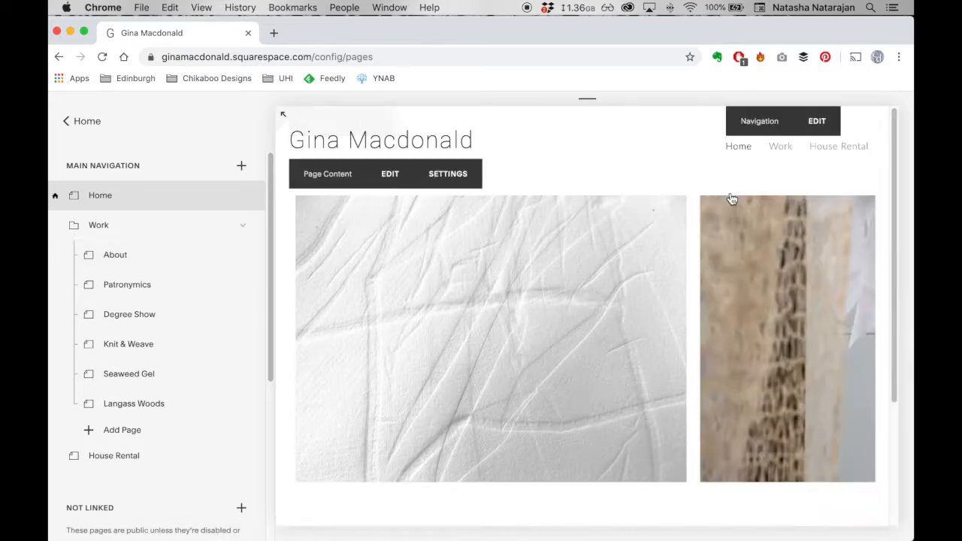
mouse_move(783, 147)
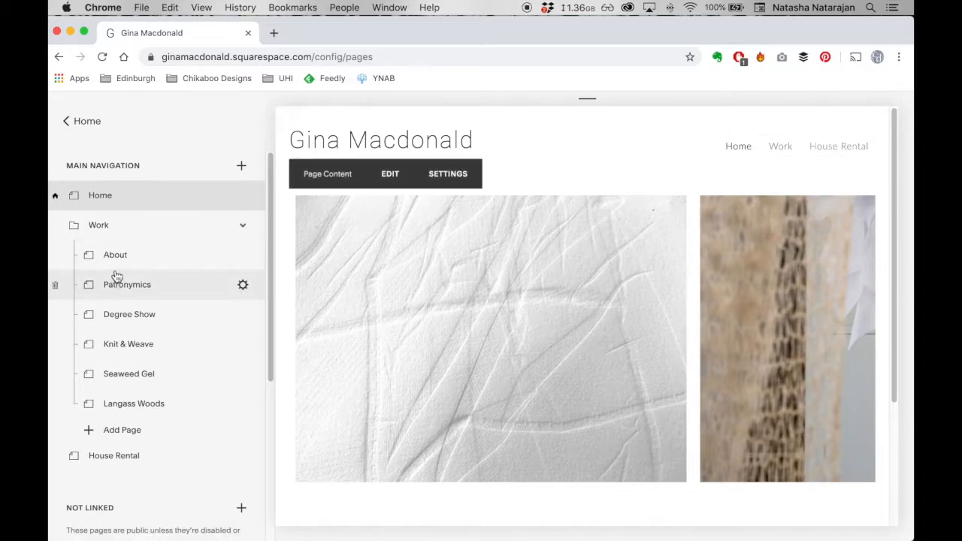
left_click_drag(135, 260, 188, 446)
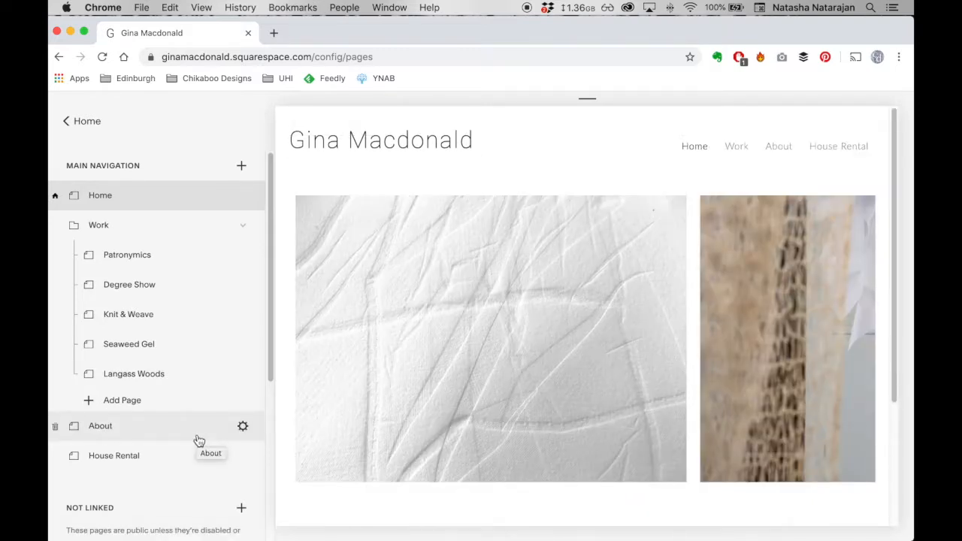
- Move the About page to the Not Linked section and return it to the main navigation above House Rental
scroll(178, 440, "down", 2)
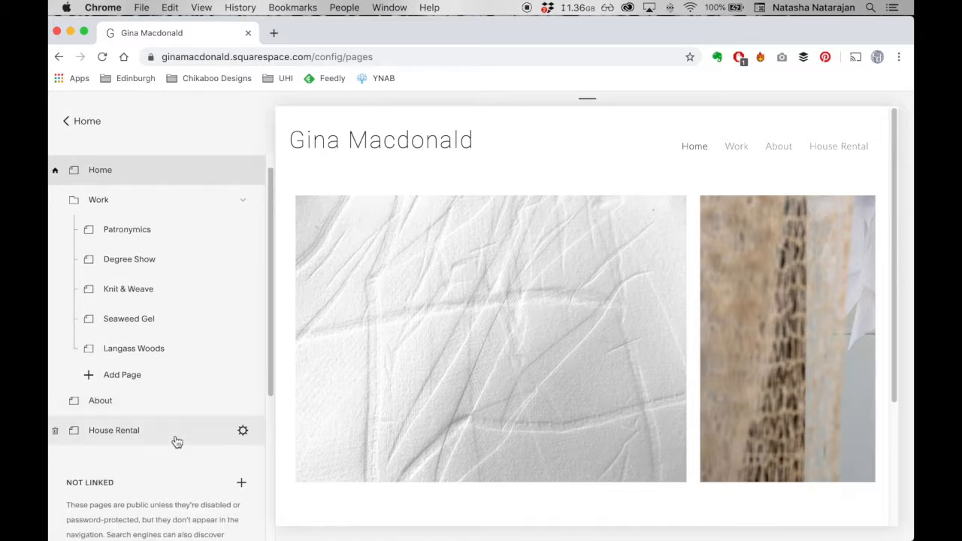
scroll(177, 441, "down", 5)
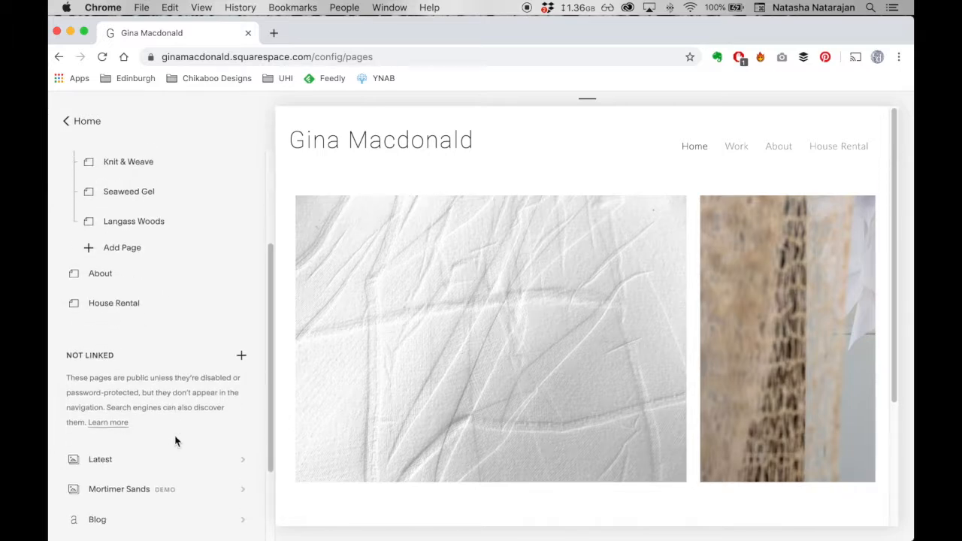
scroll(142, 459, "down", 1)
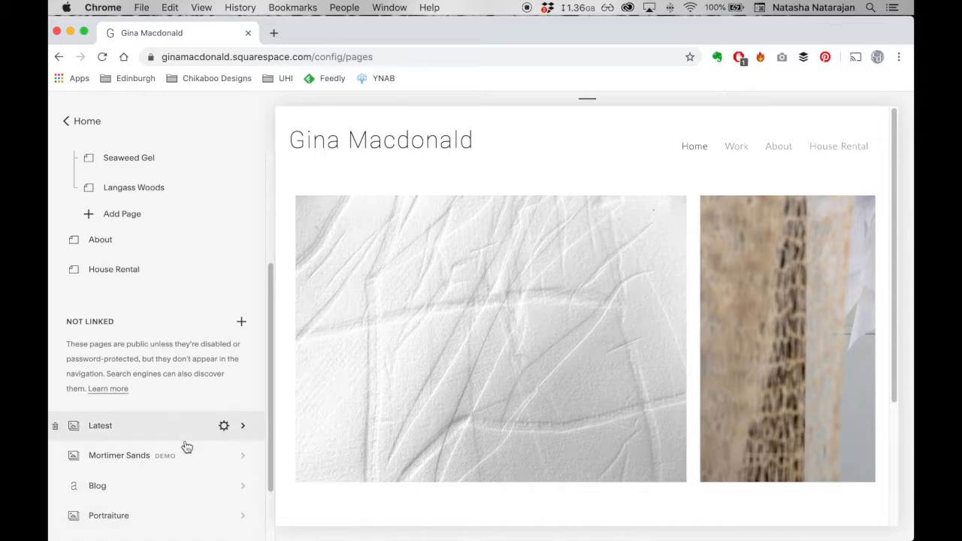
left_click_drag(132, 240, 178, 392)
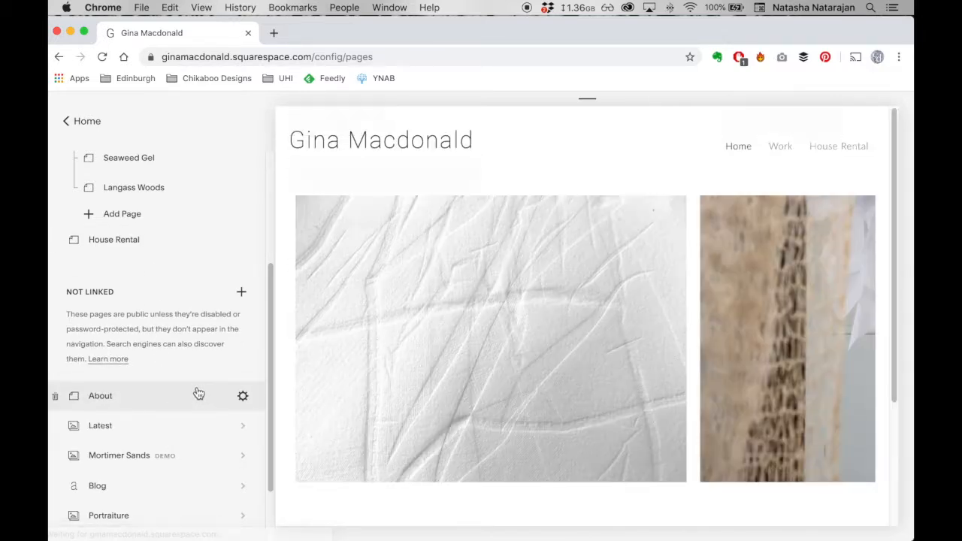
left_click(187, 401)
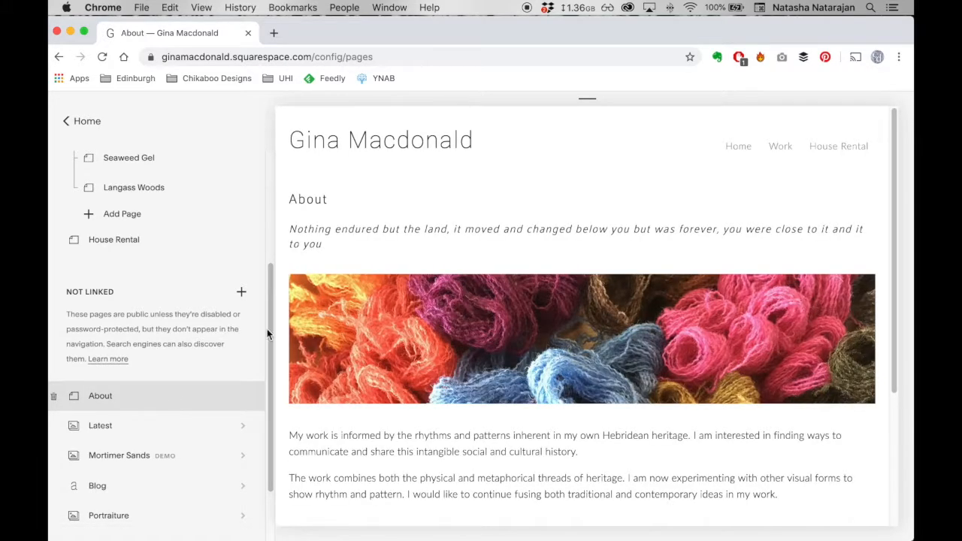
mouse_move(406, 244)
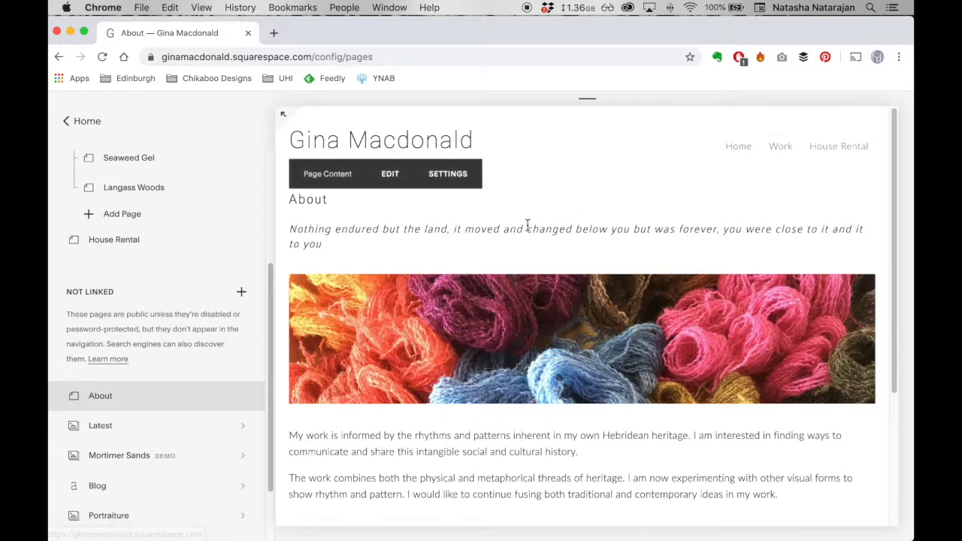
left_click_drag(162, 390, 206, 239)
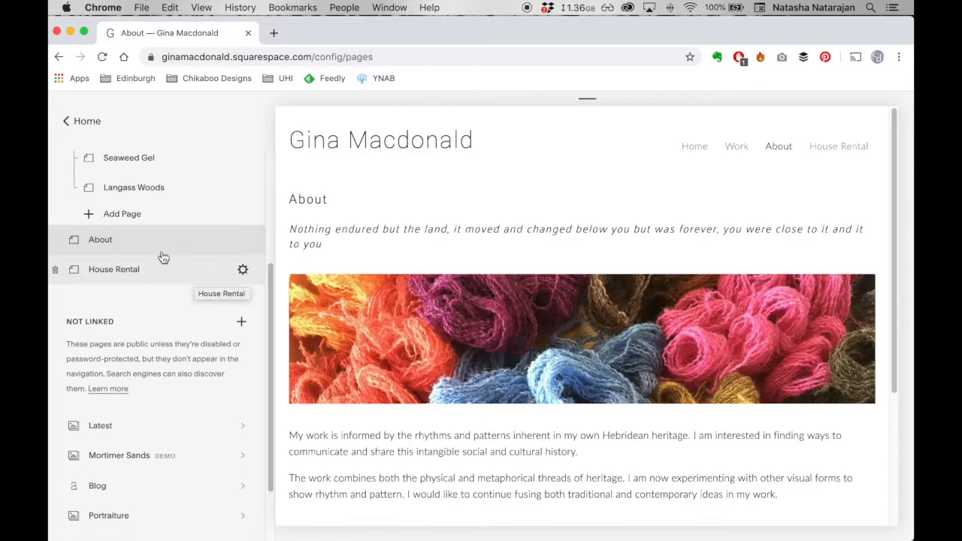
- Open the Degree Show page from the Work folder
scroll(159, 252, "up", 2)
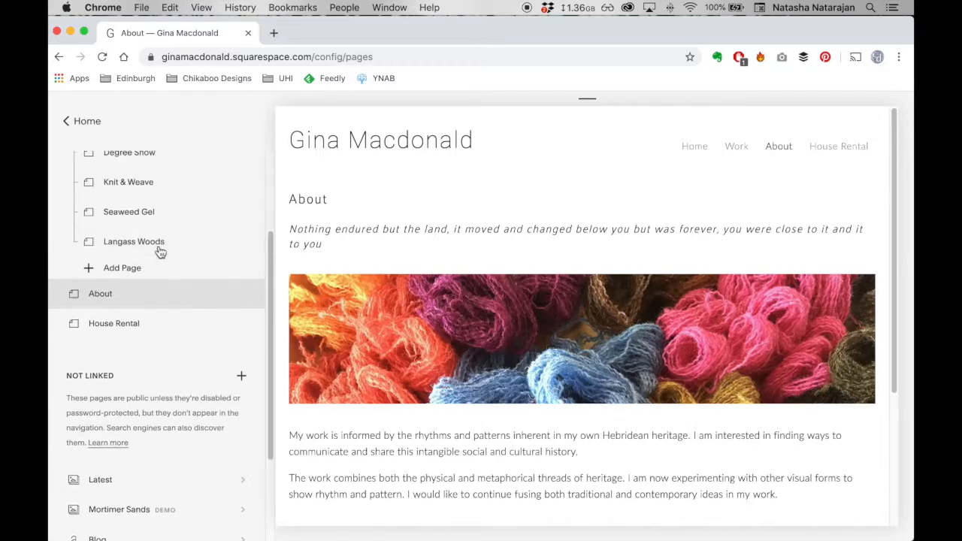
scroll(160, 255, "up", 4)
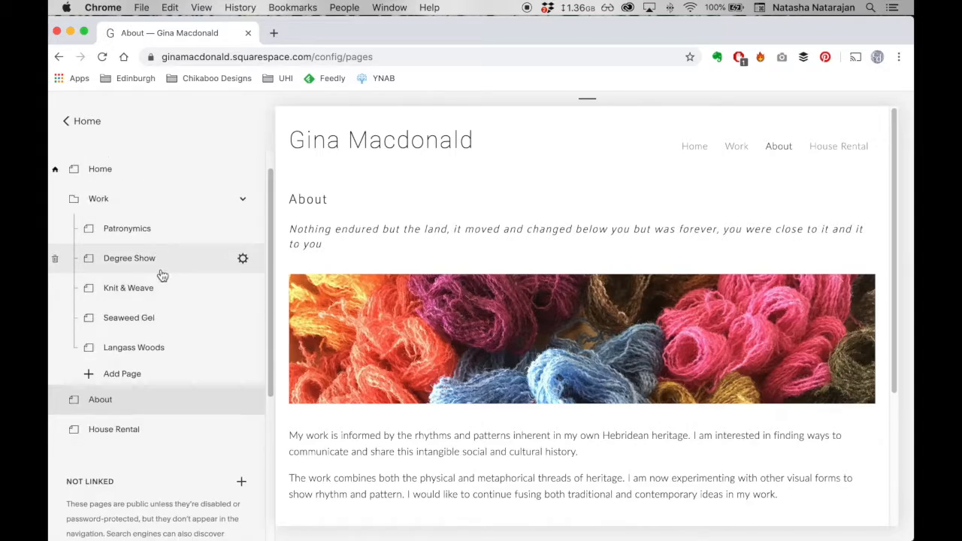
left_click(163, 268)
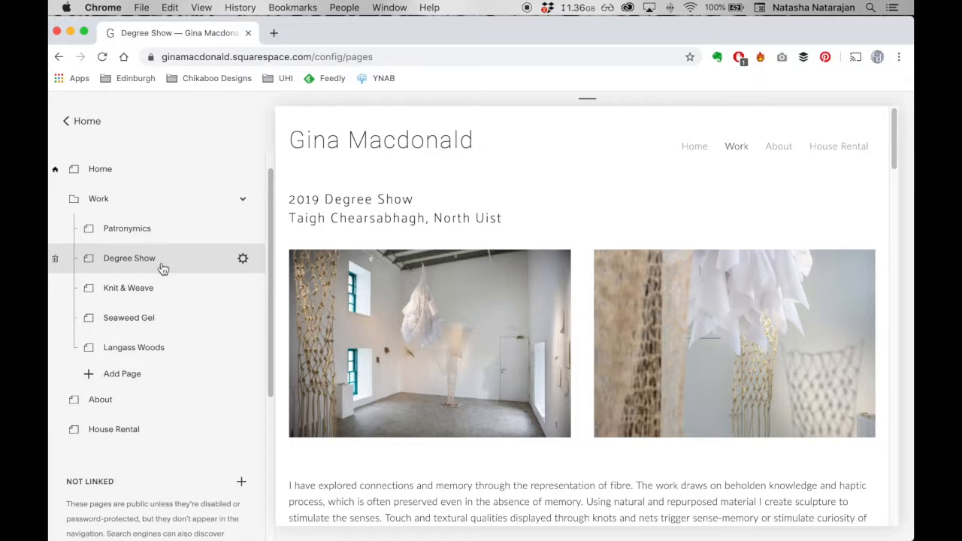
- Check the Degree Show page's general settings and look through its content down to the footer
left_click(241, 260)
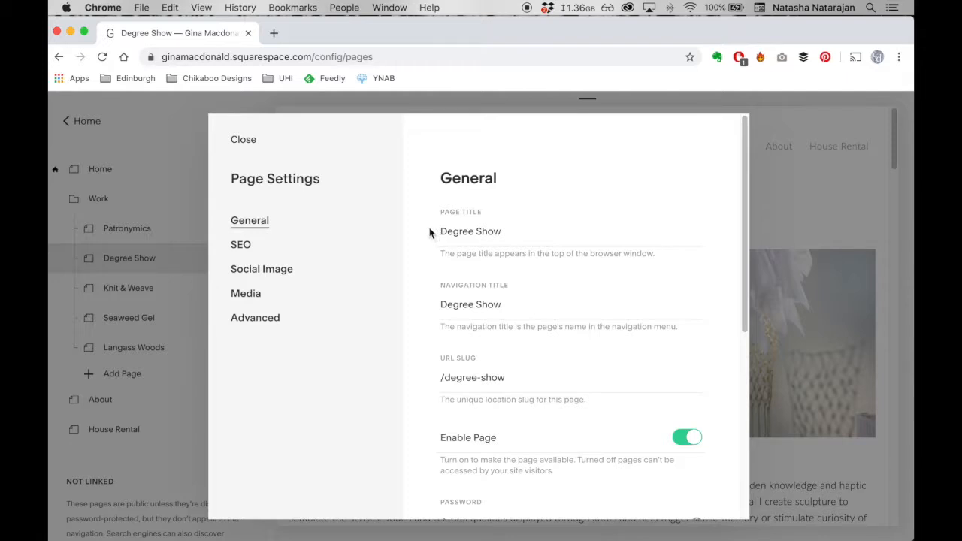
left_click(243, 140)
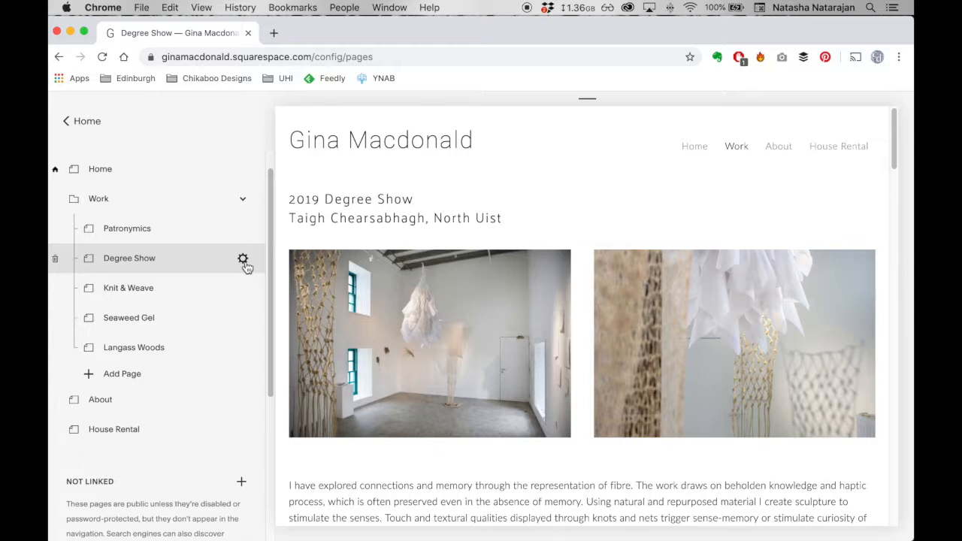
mouse_move(405, 257)
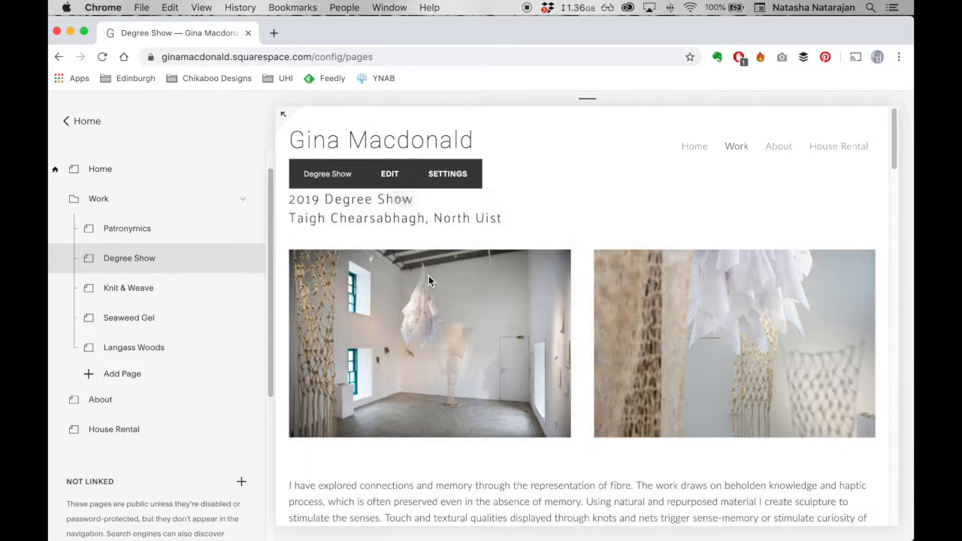
scroll(429, 275, "down", 5)
scroll(429, 280, "down", 15)
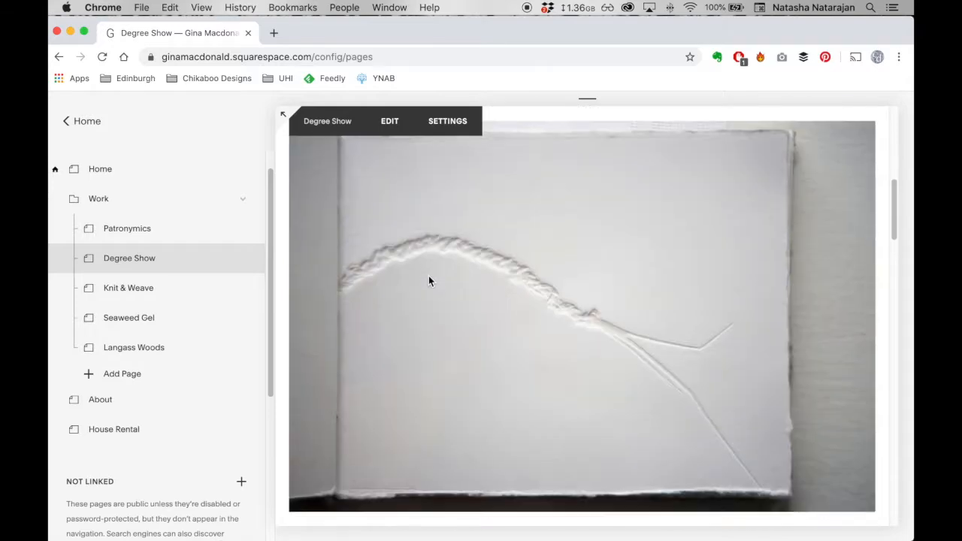
scroll(428, 280, "down", 15)
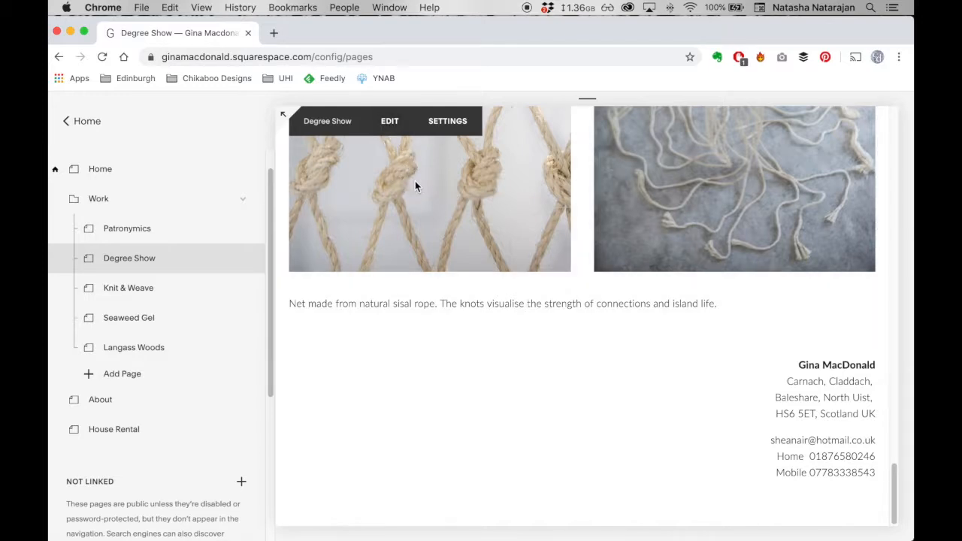
- Open the Degree Show page content for editing and review its image and text blocks up to the heading
left_click(399, 130)
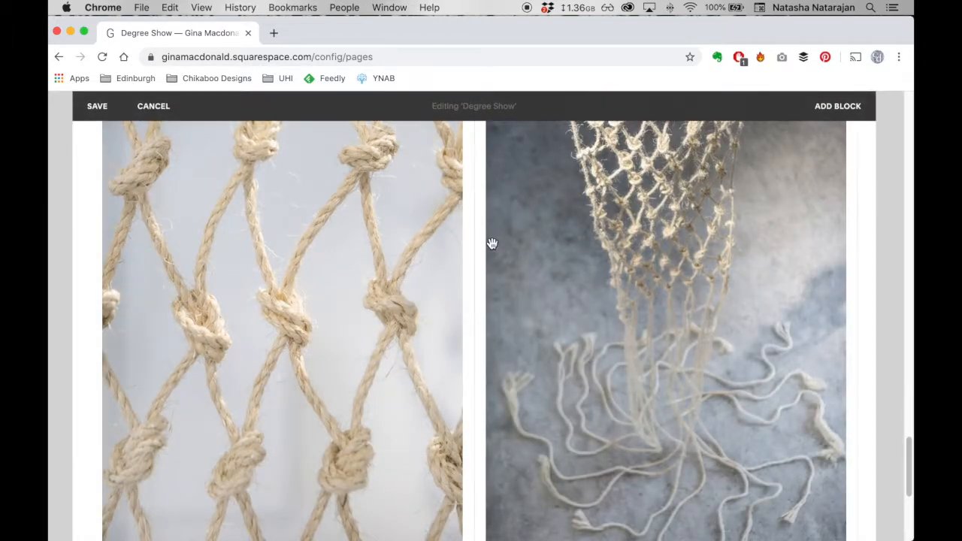
scroll(491, 243, "up", 5)
scroll(490, 243, "up", 5)
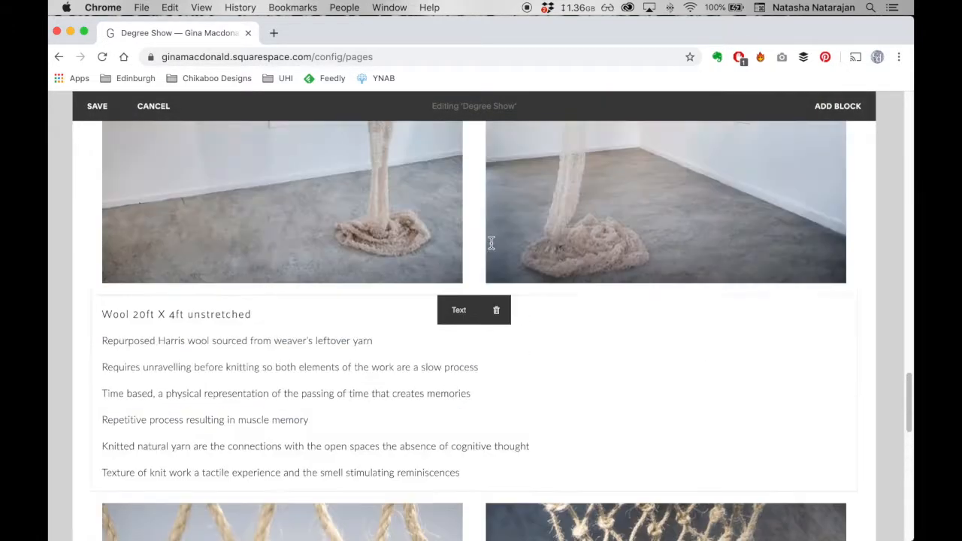
scroll(491, 243, "up", 10)
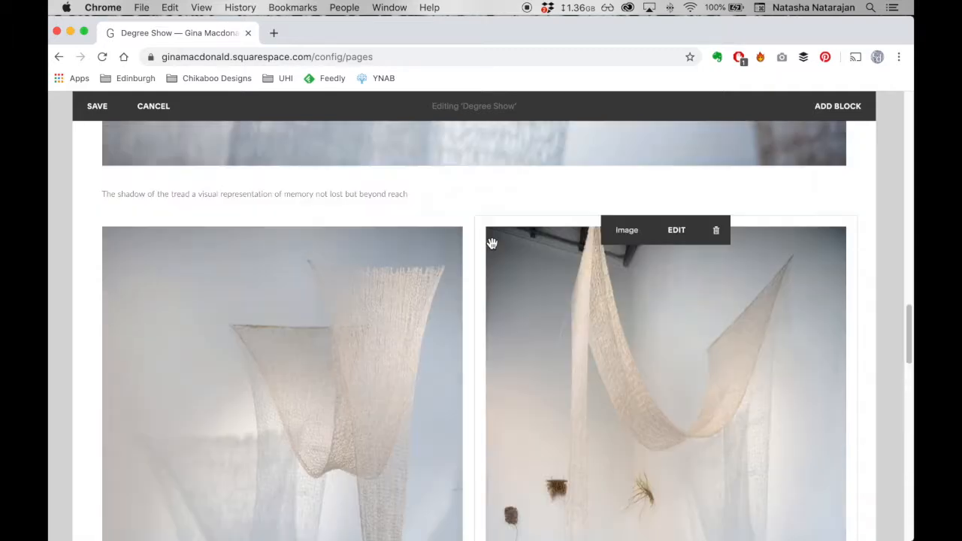
scroll(491, 244, "up", 10)
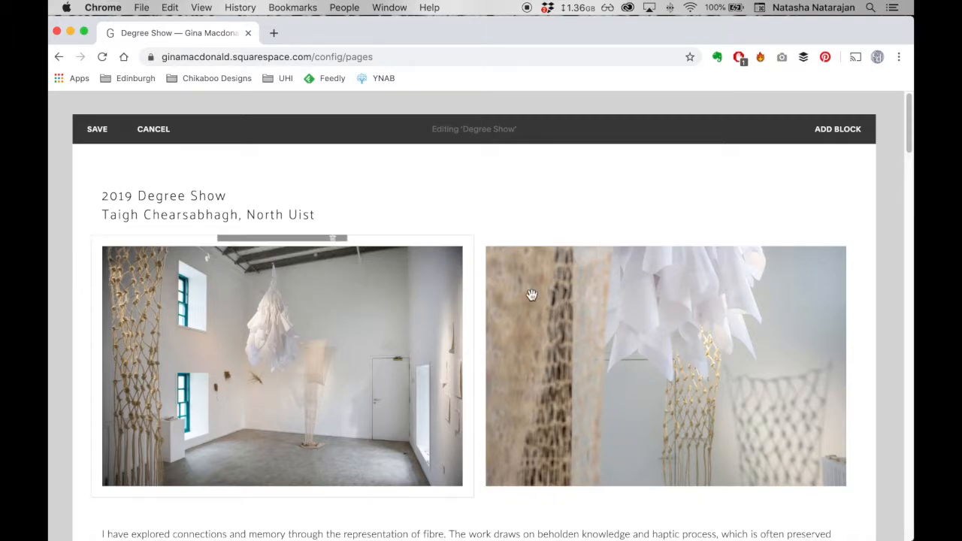
scroll(477, 408, "down", 3)
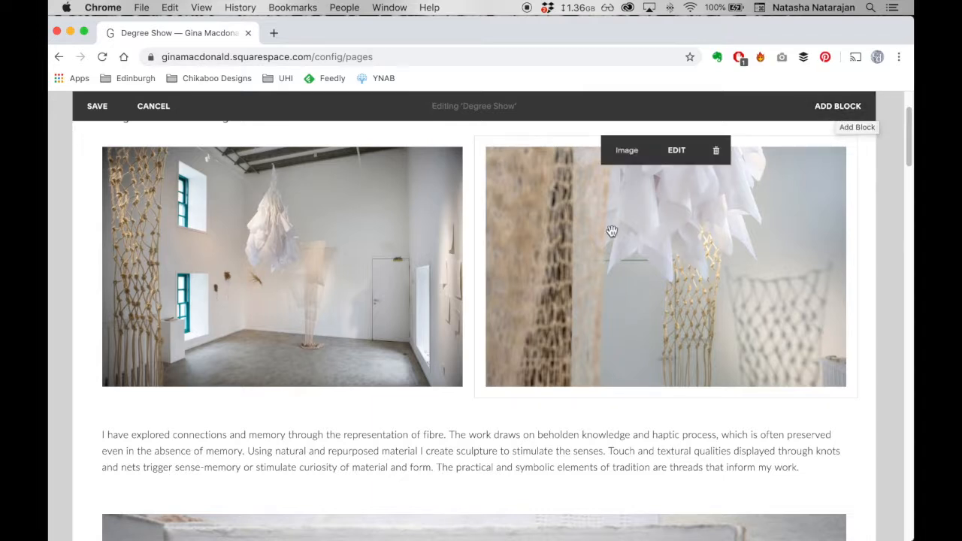
scroll(607, 234, "up", 1)
scroll(607, 235, "up", 1)
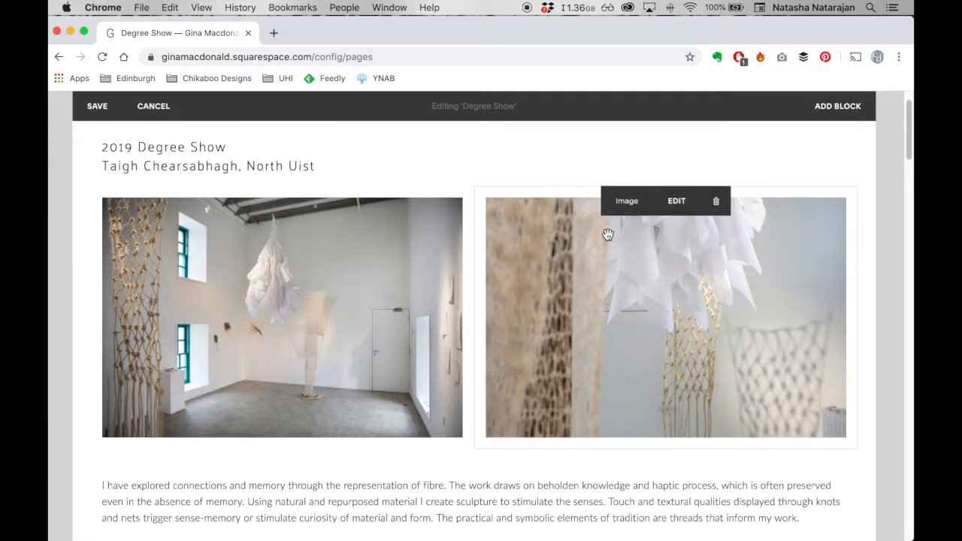
scroll(607, 235, "up", 1)
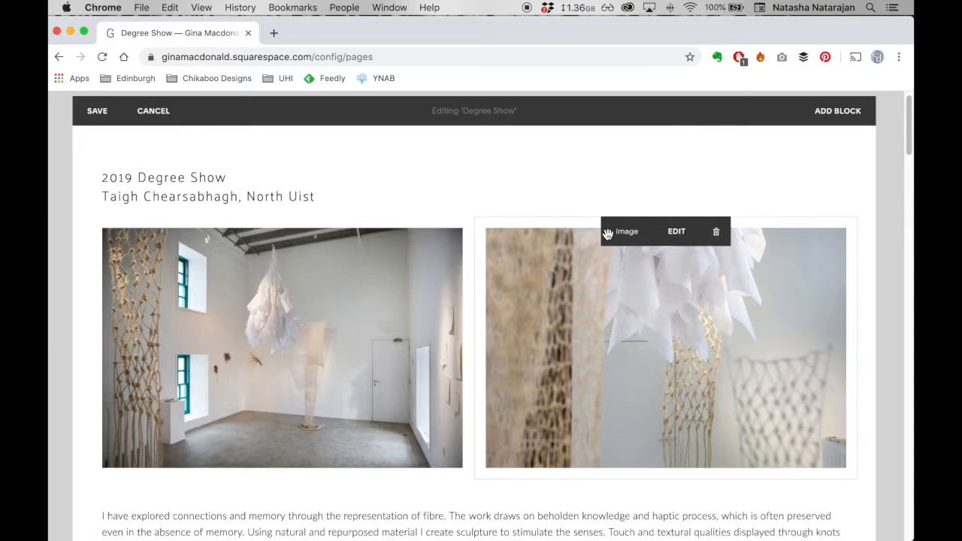
- Add ", Lochmaddy" after "North Uist" in the Degree Show heading and save the page
left_click(339, 196)
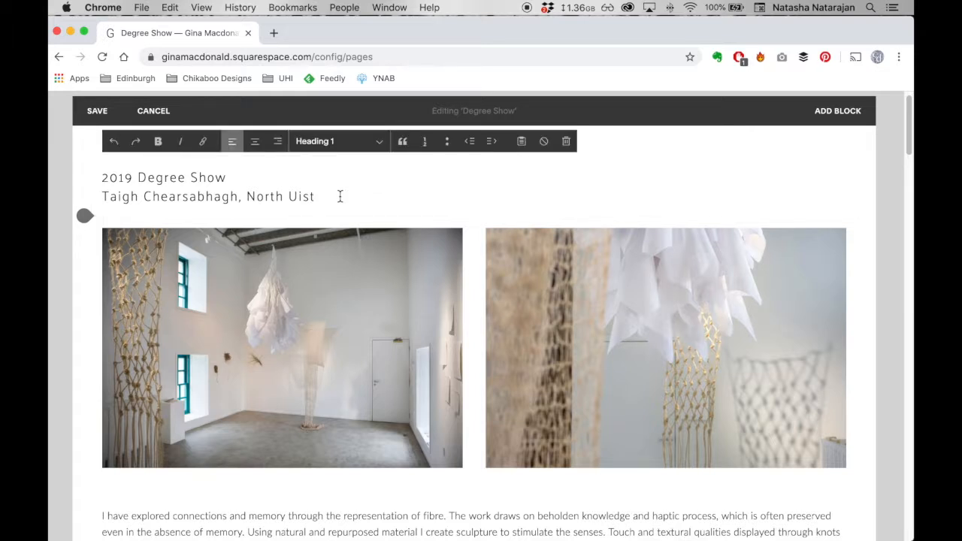
type(", Lochmaddy")
left_click(57, 254)
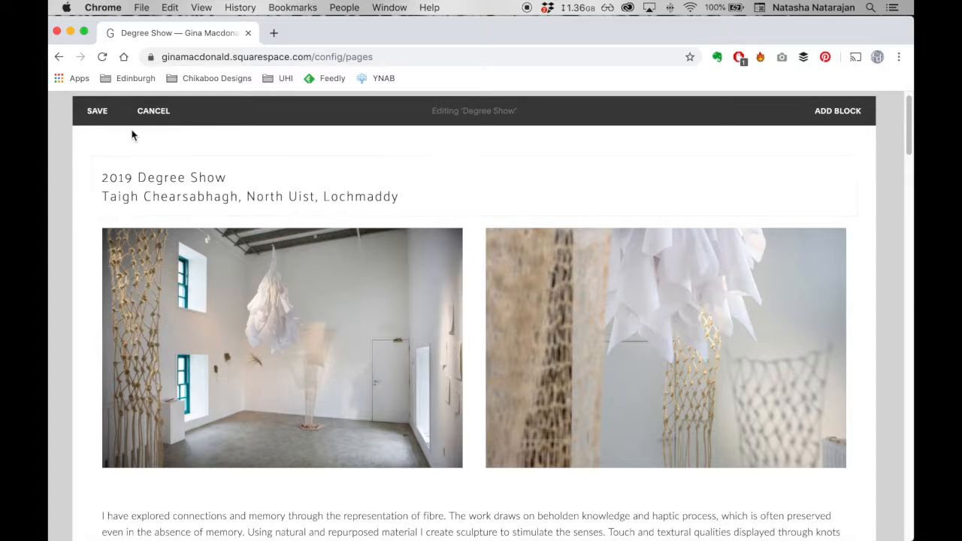
left_click(96, 113)
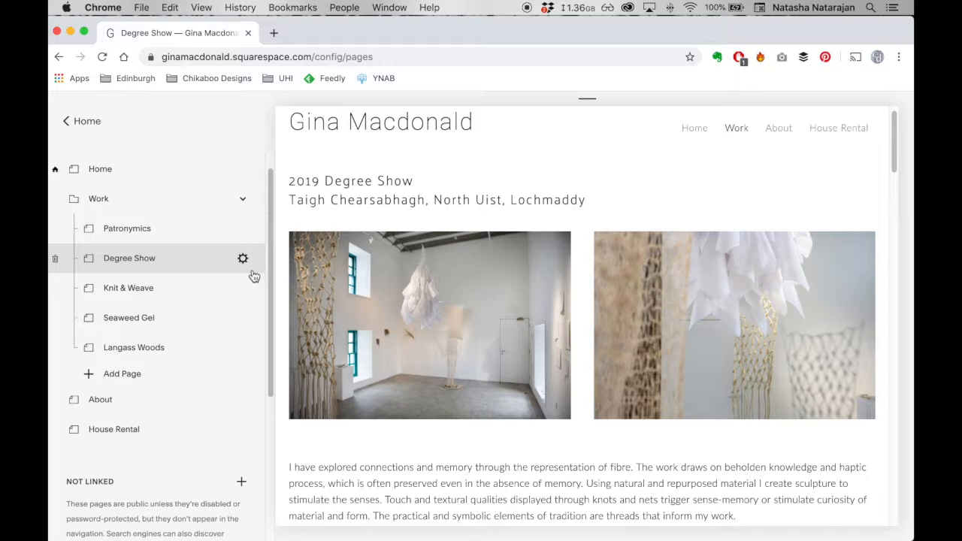
- Open the Degree Show page content for editing and go to the paragraph below the first two images
mouse_move(326, 231)
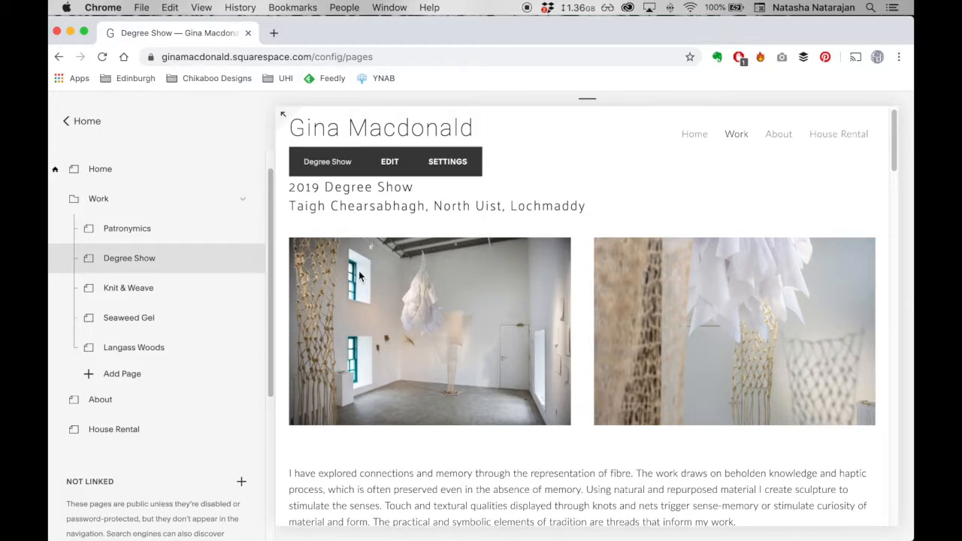
left_click(390, 165)
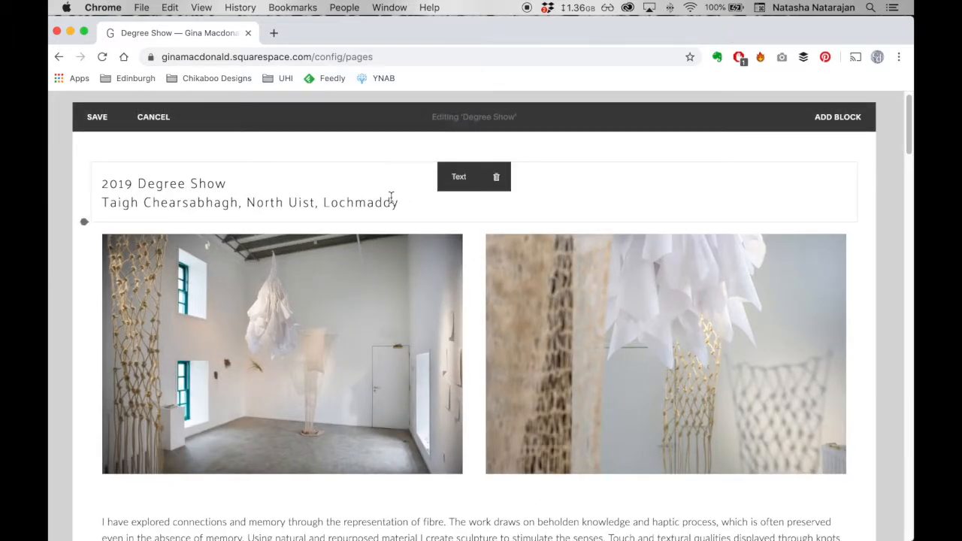
scroll(434, 378, "down", 3)
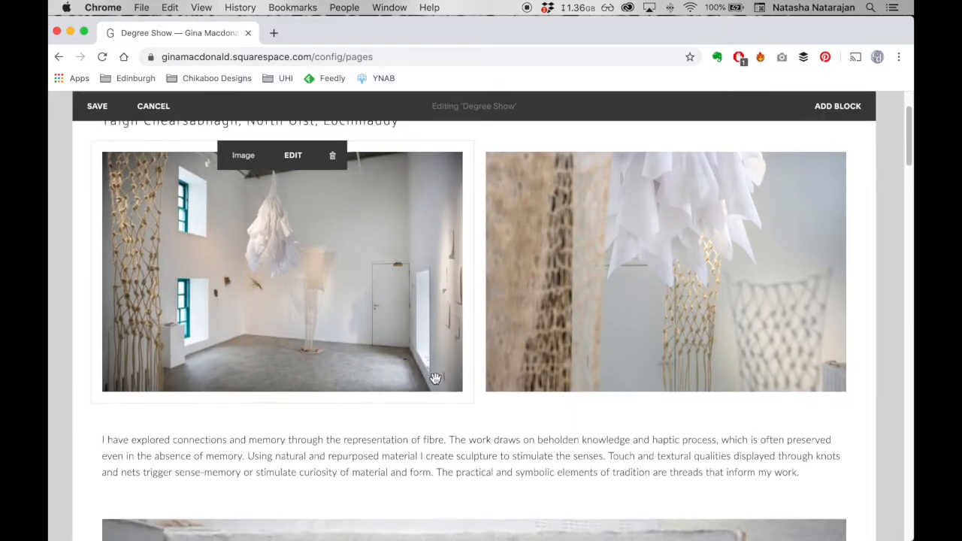
- Try changing "create" to "creates" in the paragraph below the images and restore the original word
double_click(434, 459)
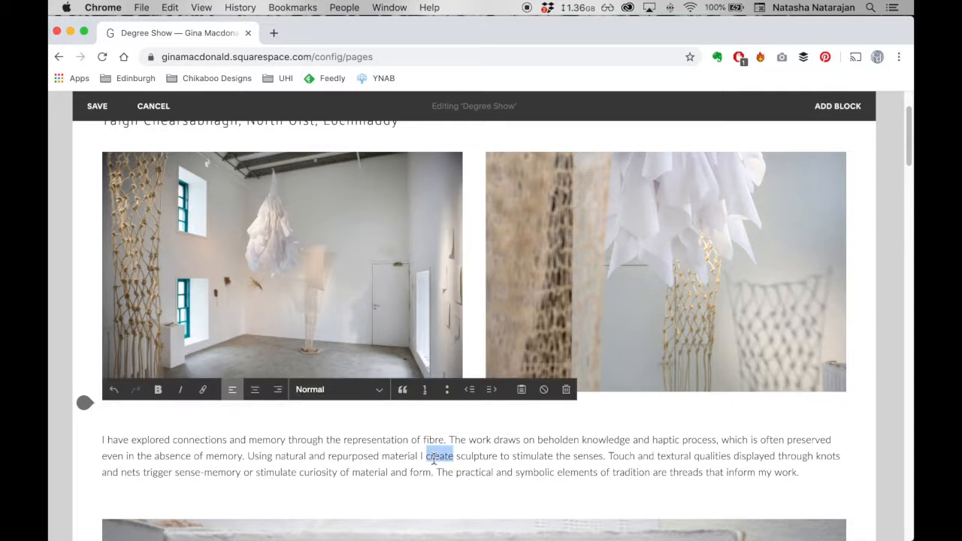
type("creates")
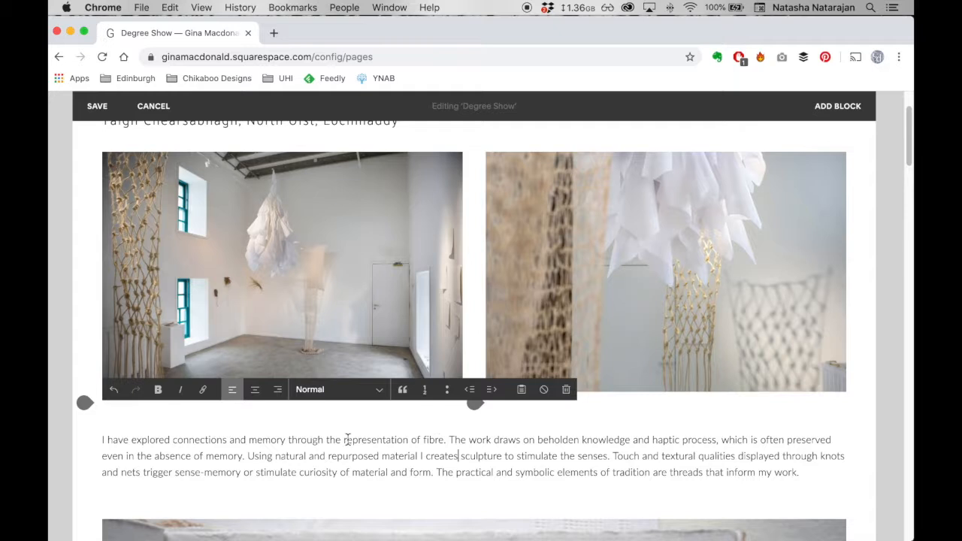
left_click(65, 481)
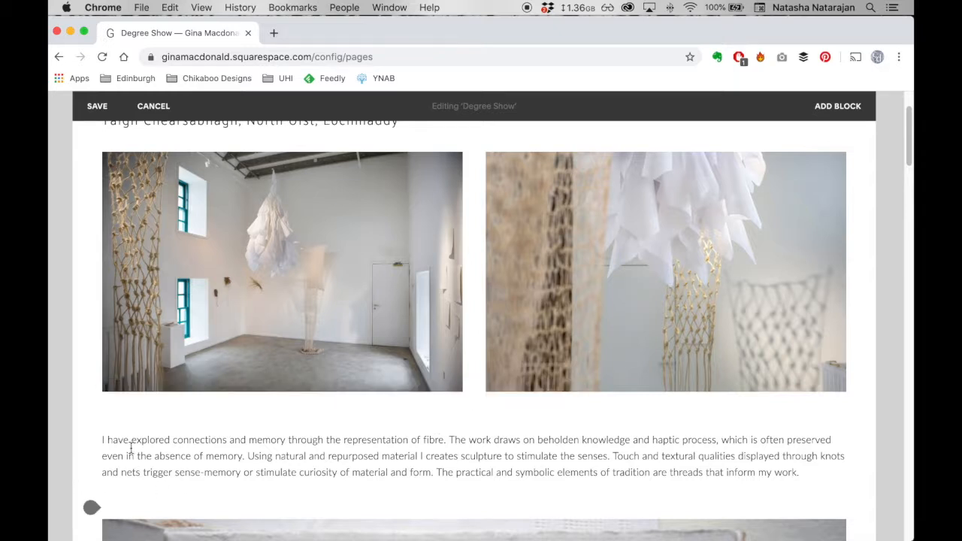
left_click(457, 454)
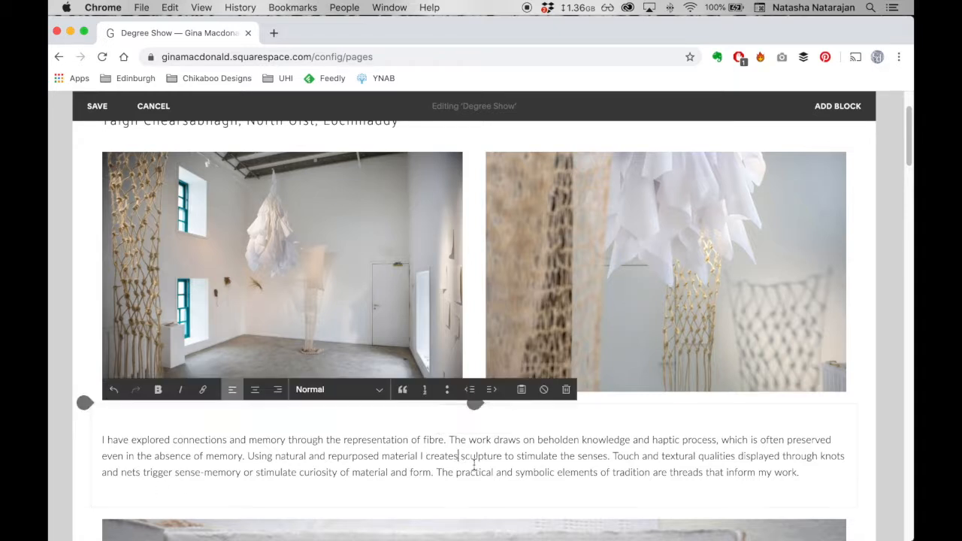
key("BackSpace")
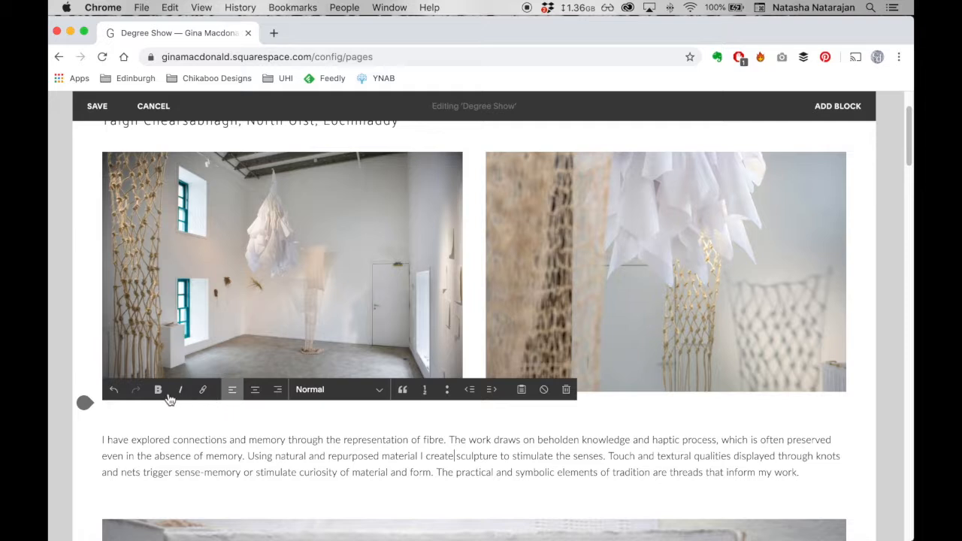
- Try bold and italic formatting on the word "connections" in the paragraph and restore its plain style
double_click(194, 439)
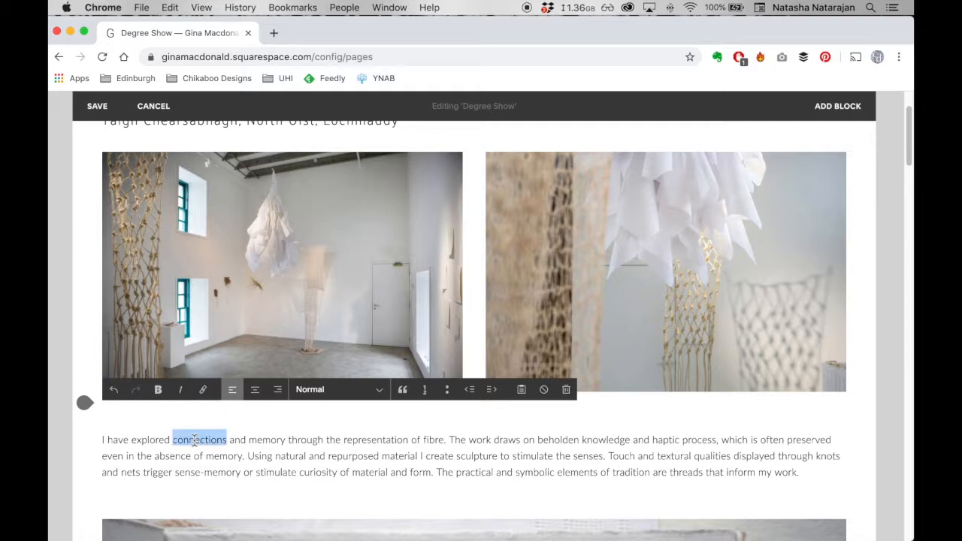
left_click(158, 393)
left_click(180, 395)
left_click(181, 394)
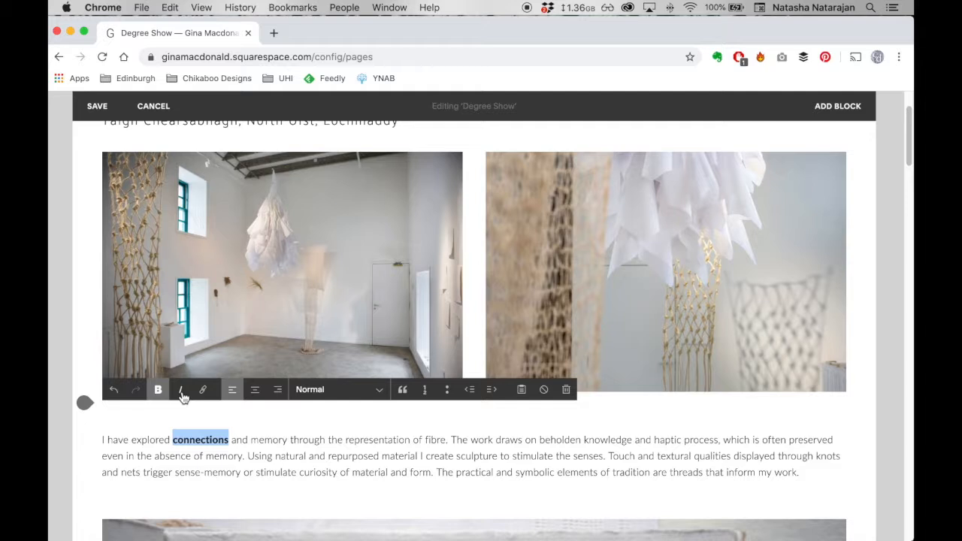
left_click(158, 392)
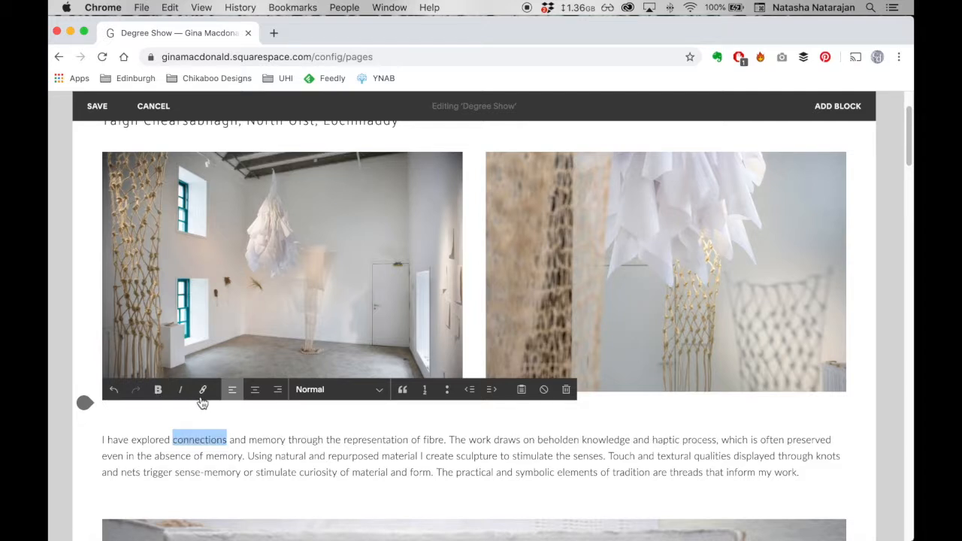
- Look at the link options for the word "connections" and close them without adding a link
left_click(202, 391)
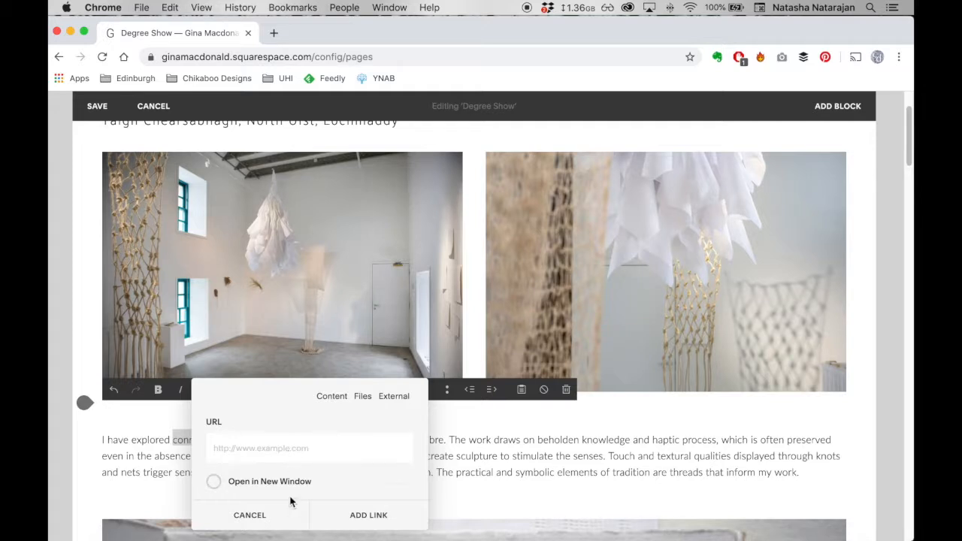
left_click(272, 515)
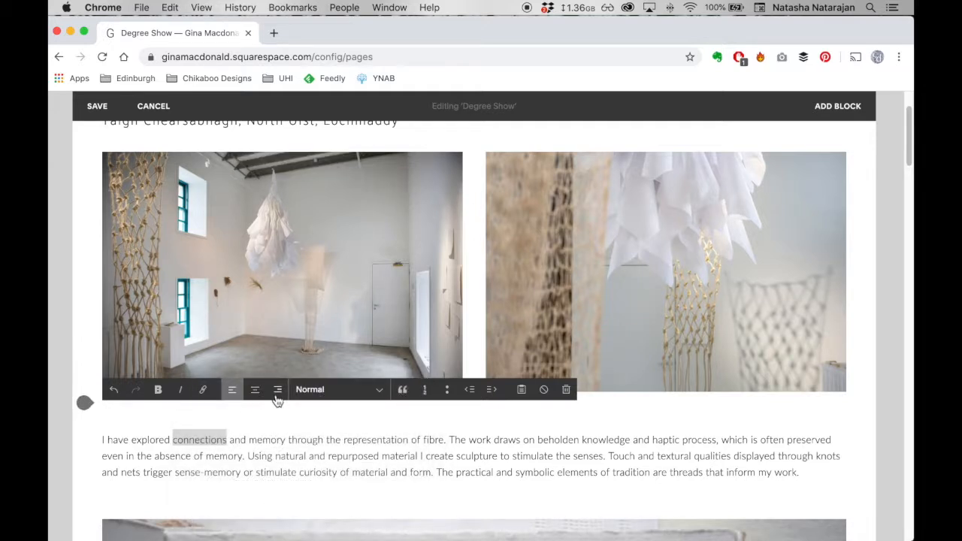
left_click(299, 441)
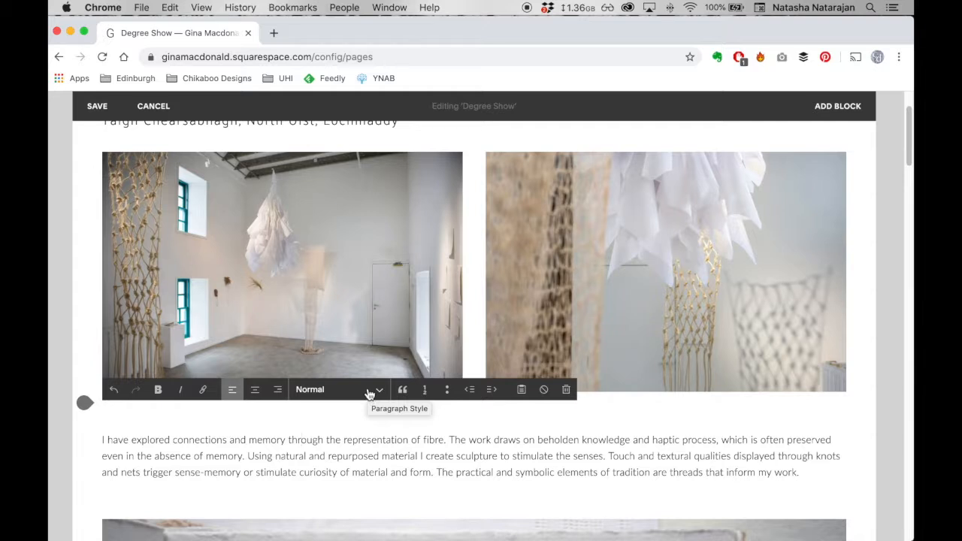
- Check the paragraph styles available for the body text and the style used by the Degree Show heading
left_click(369, 395)
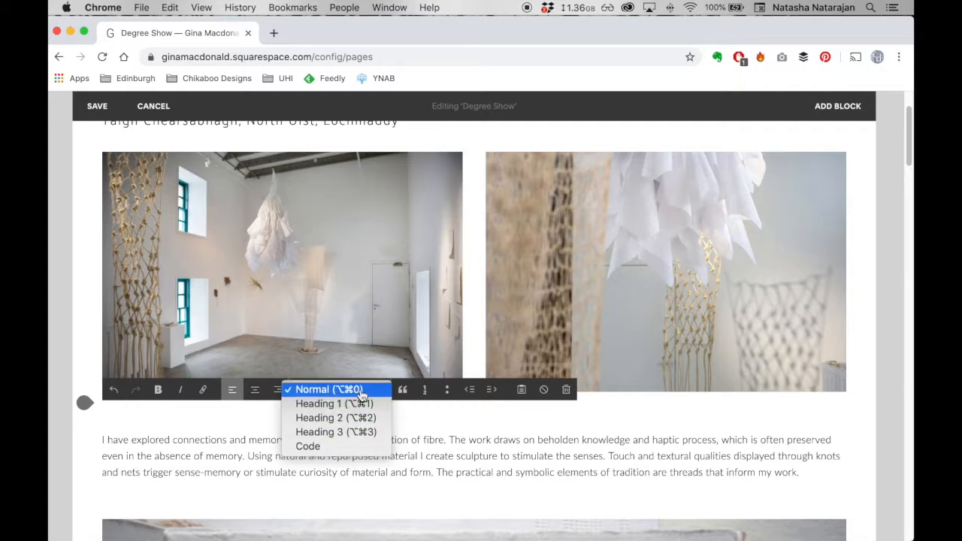
left_click(423, 450)
double_click(359, 456)
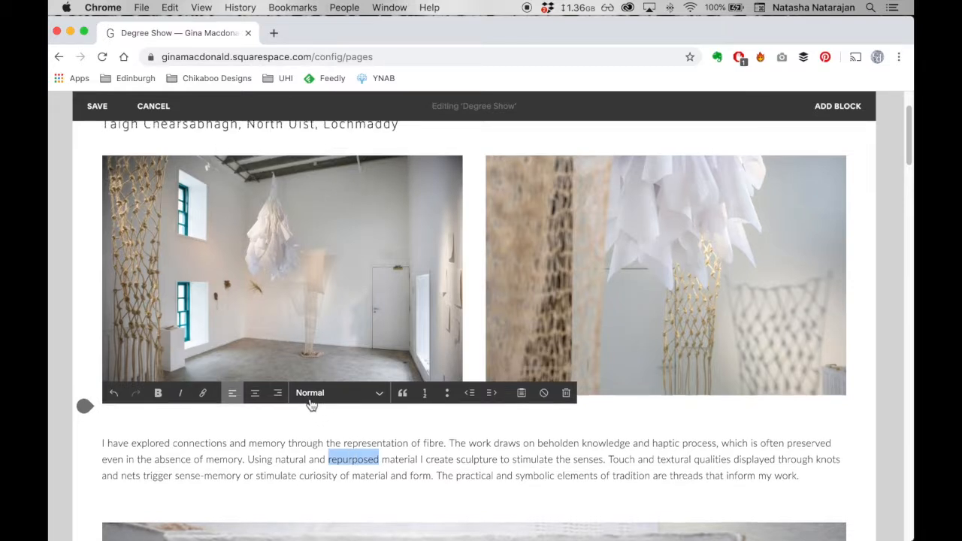
scroll(235, 278, "up", 3)
left_click(194, 213)
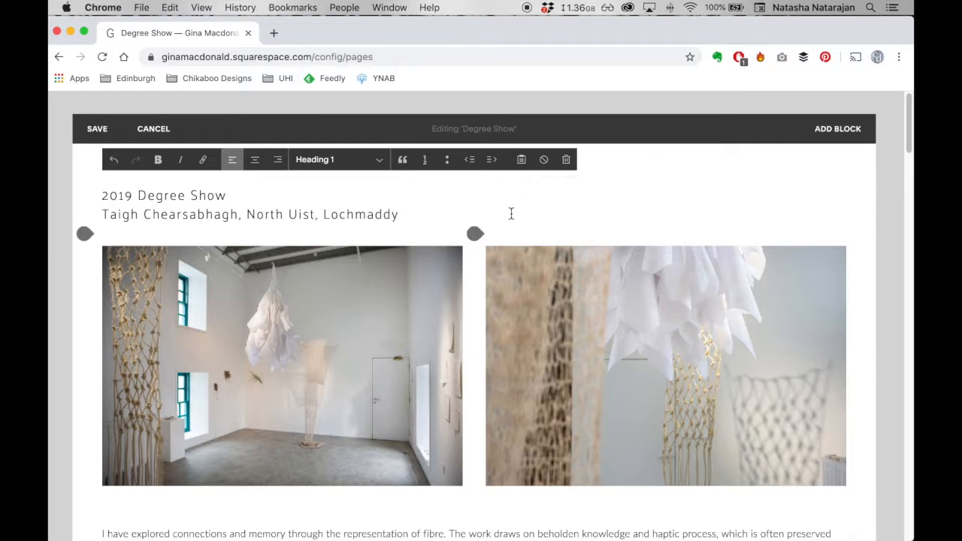
- Switch to the Pages document, copy the whole Carrageen seaweed paragraph and return to the Squarespace editor in Chrome
key("ctrl+Right")
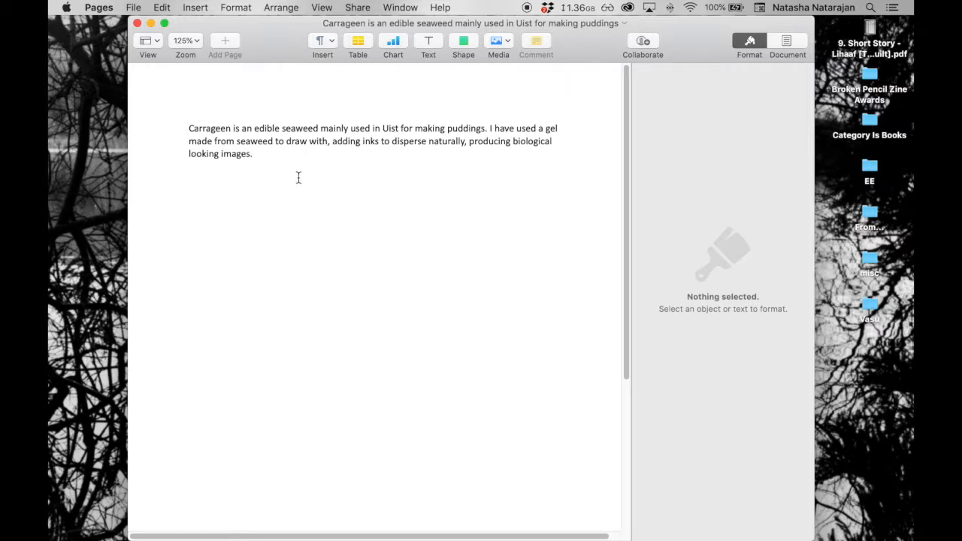
left_click_drag(285, 162, 185, 134)
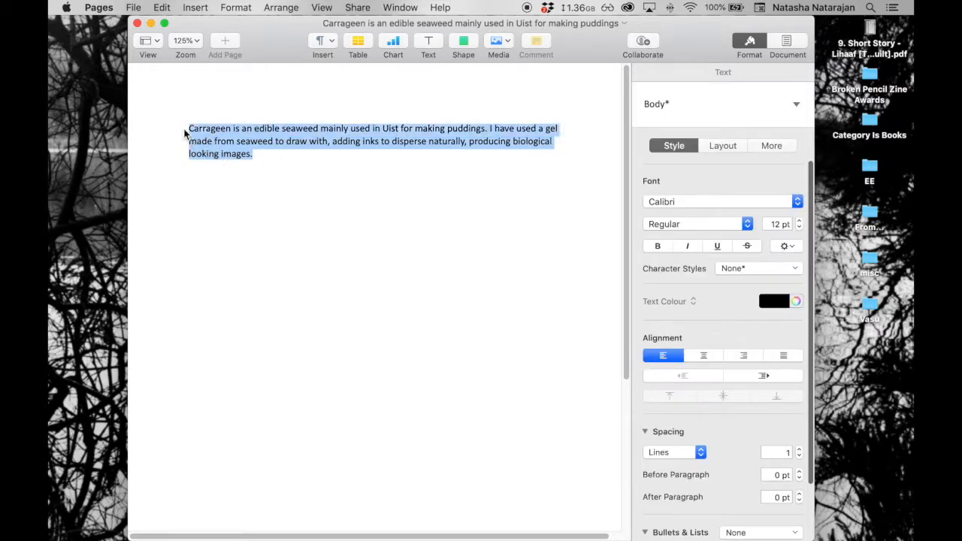
right_click(211, 150)
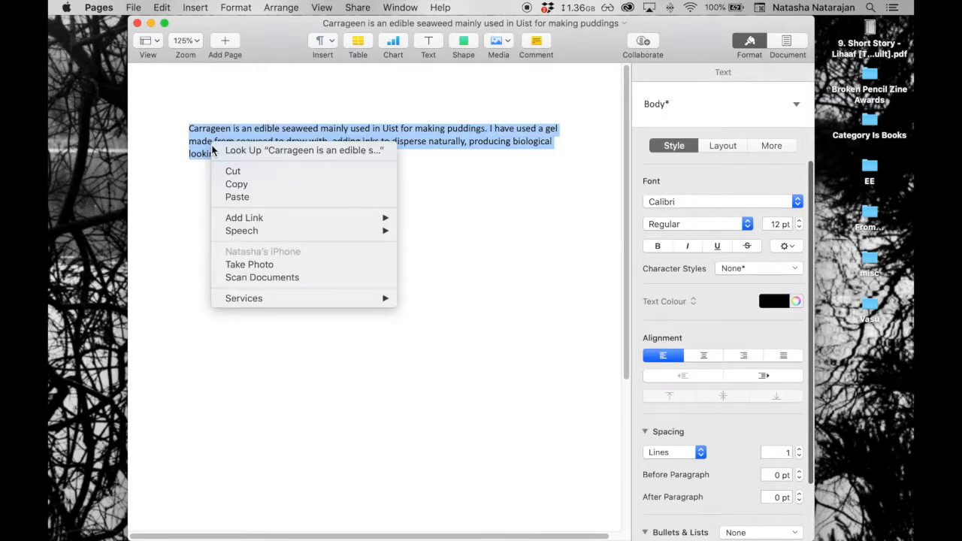
left_click(240, 185)
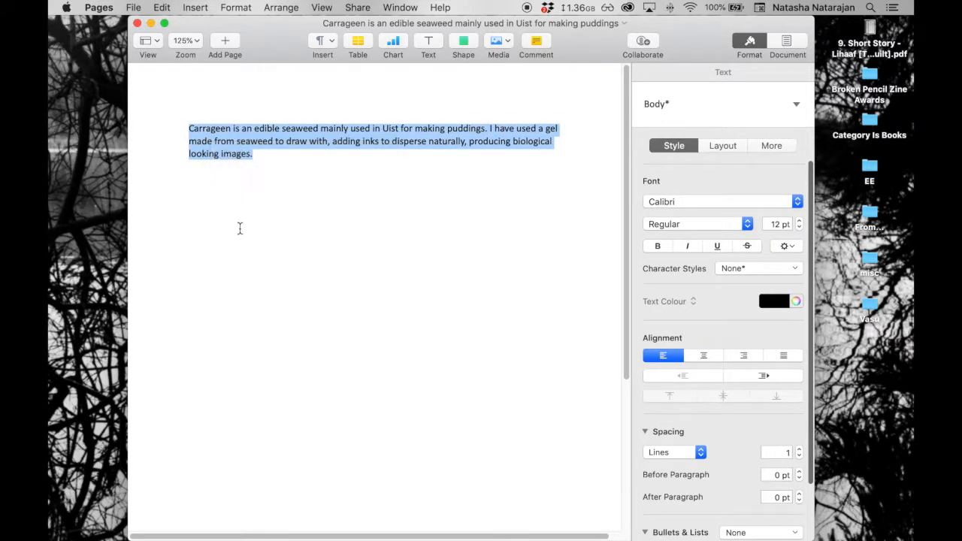
key("ctrl+Left")
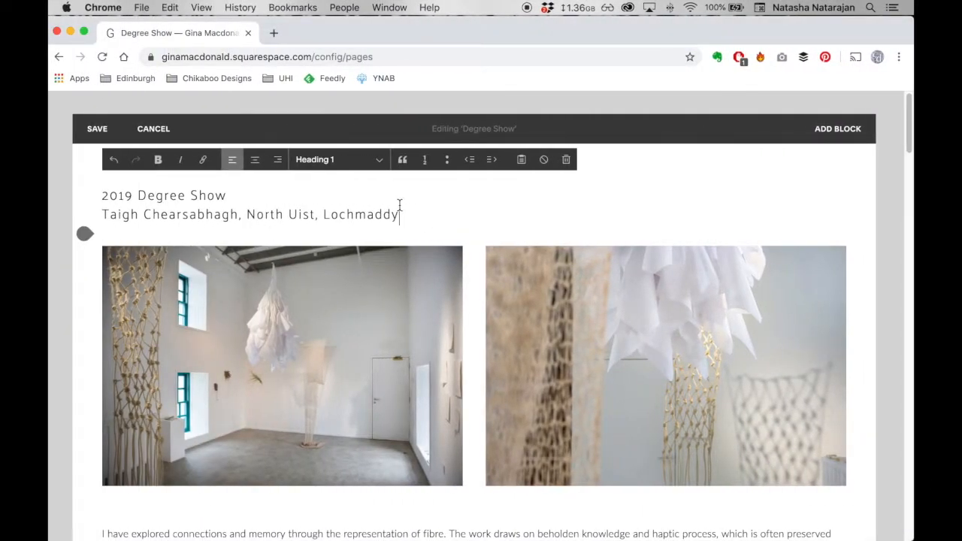
- Insert the copied Carrageen paragraph as plain text on a new line below the "Lochmaddy" heading
key("Return")
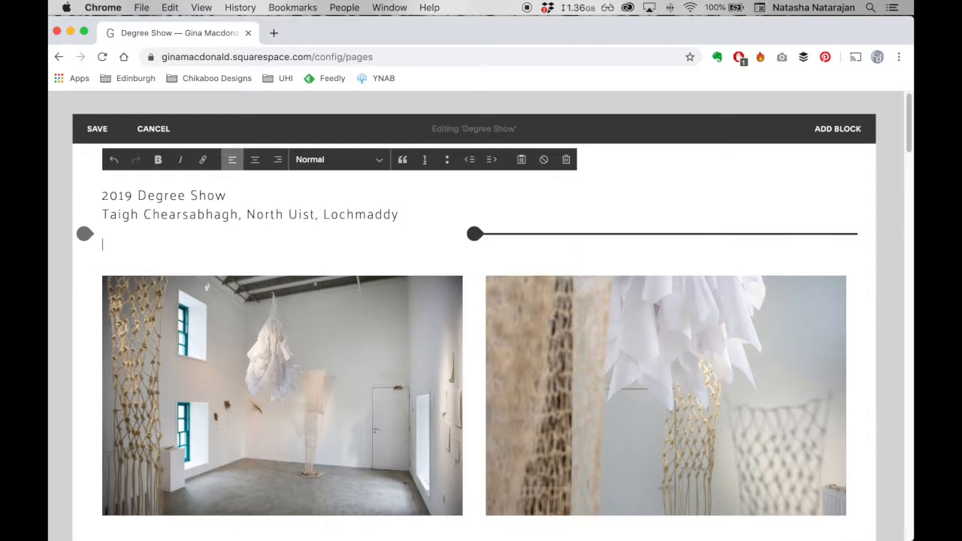
left_click(521, 161)
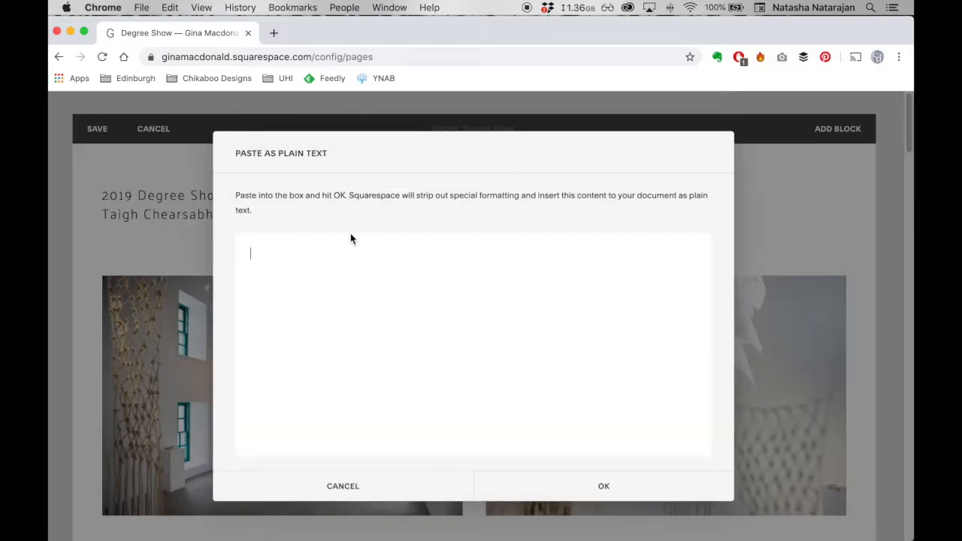
right_click(391, 273)
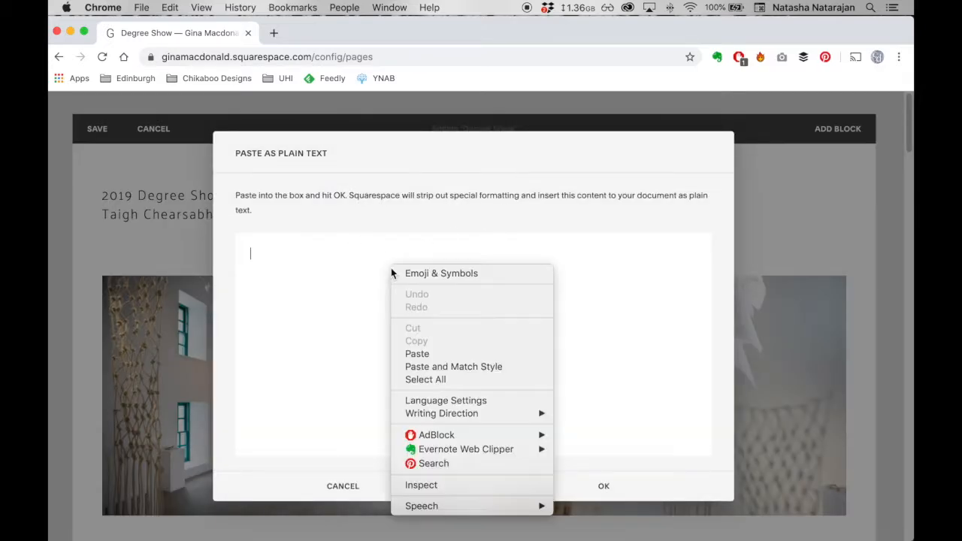
left_click(425, 355)
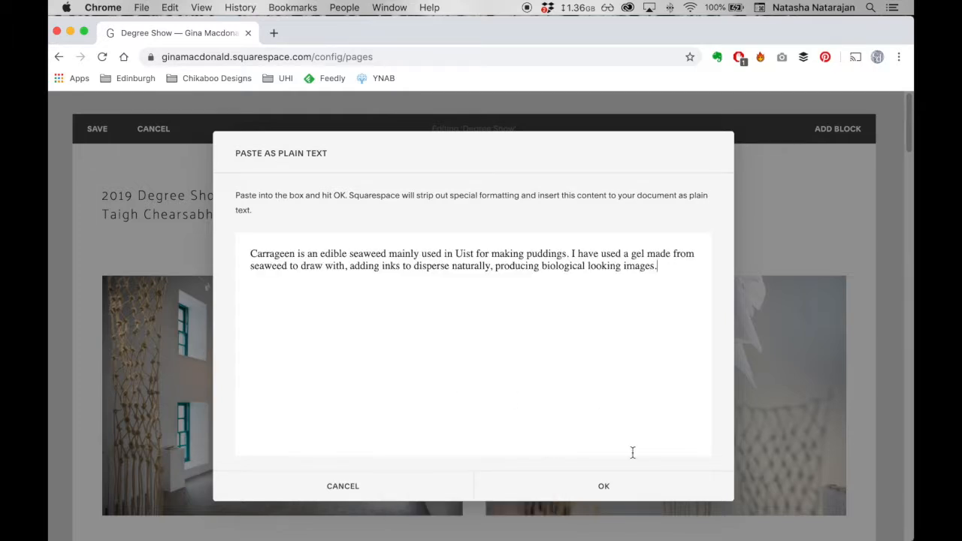
left_click(627, 488)
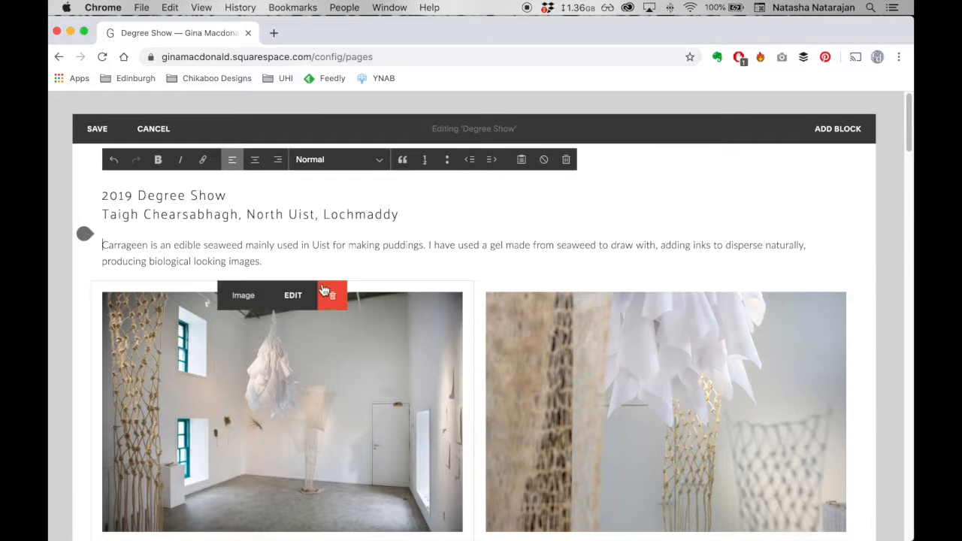
- Set the Carrageen paragraph to the Heading 2 style and save the Degree Show page
left_click_drag(263, 262, 72, 245)
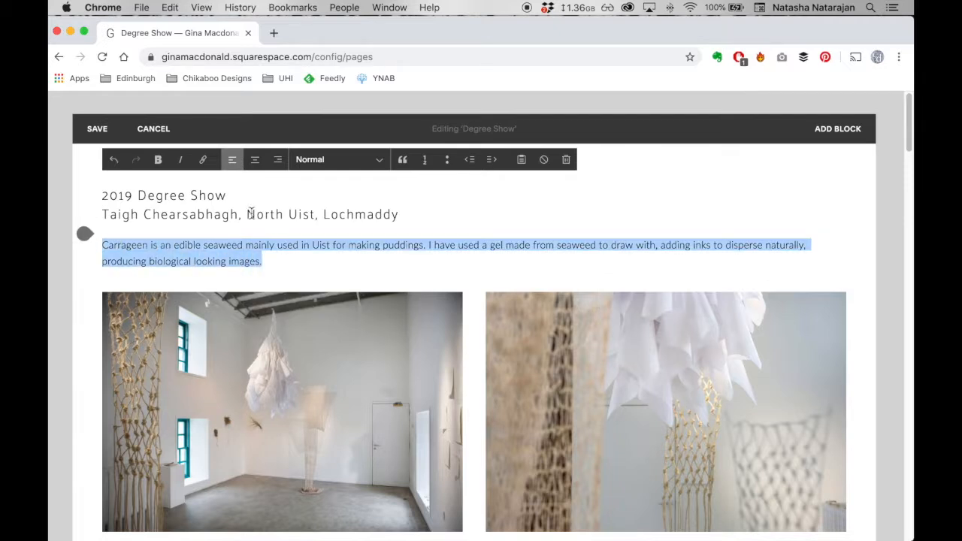
left_click(376, 163)
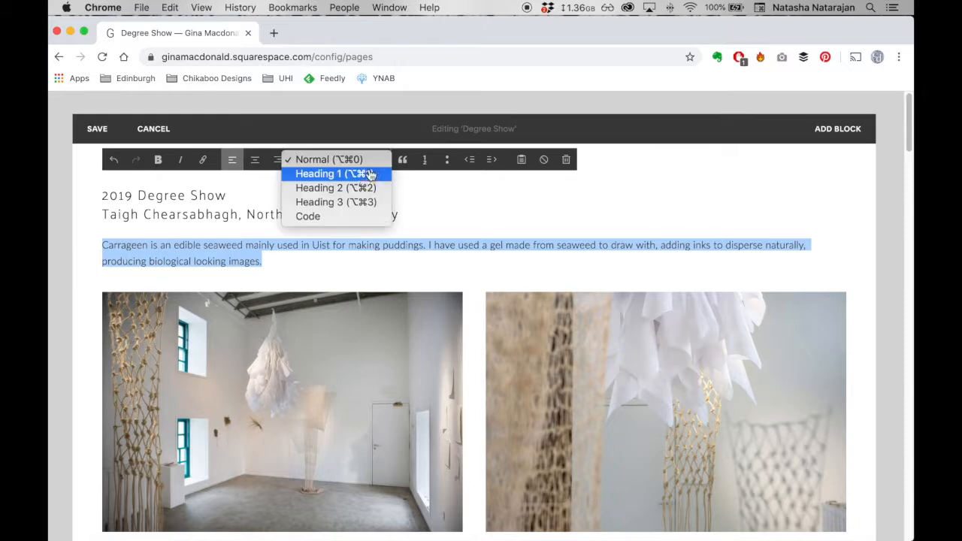
left_click(356, 192)
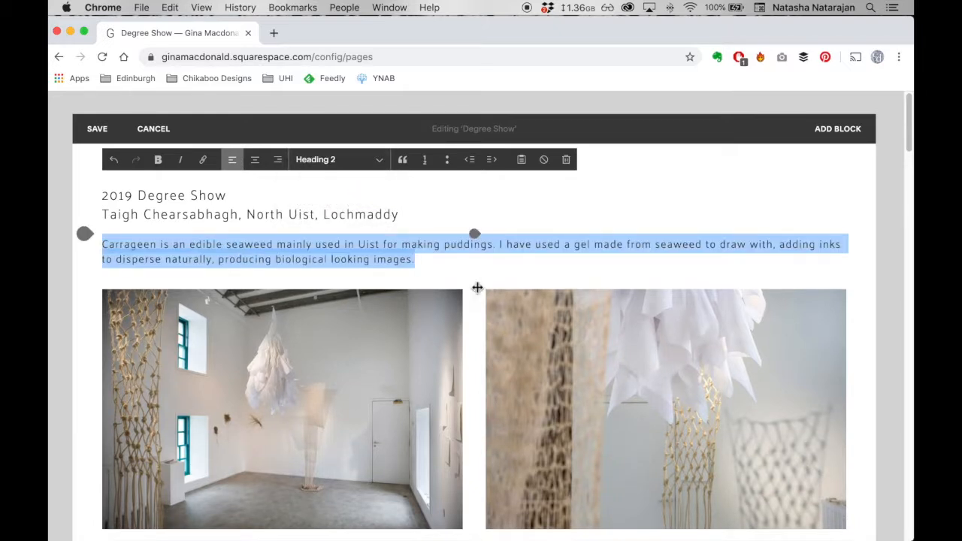
left_click(438, 262)
mouse_move(527, 328)
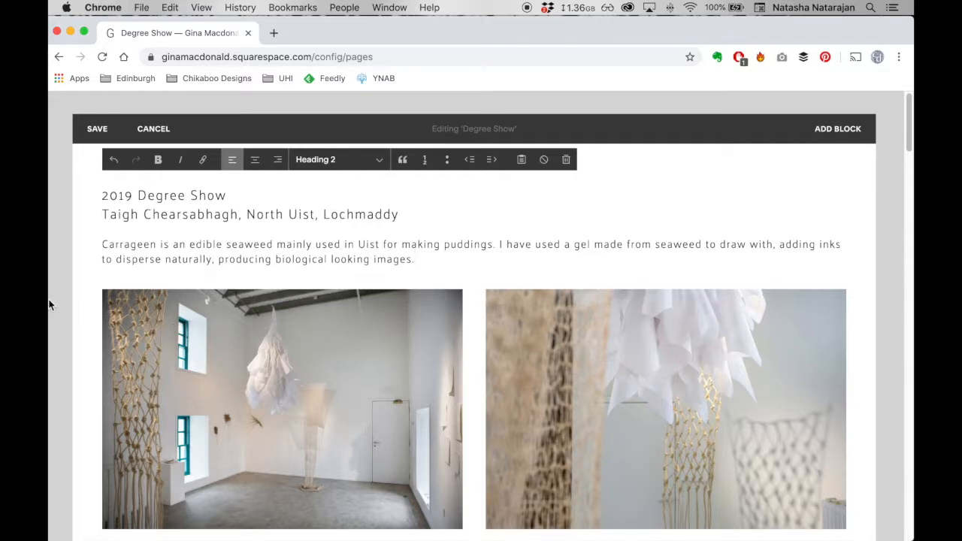
left_click(68, 296)
left_click(97, 130)
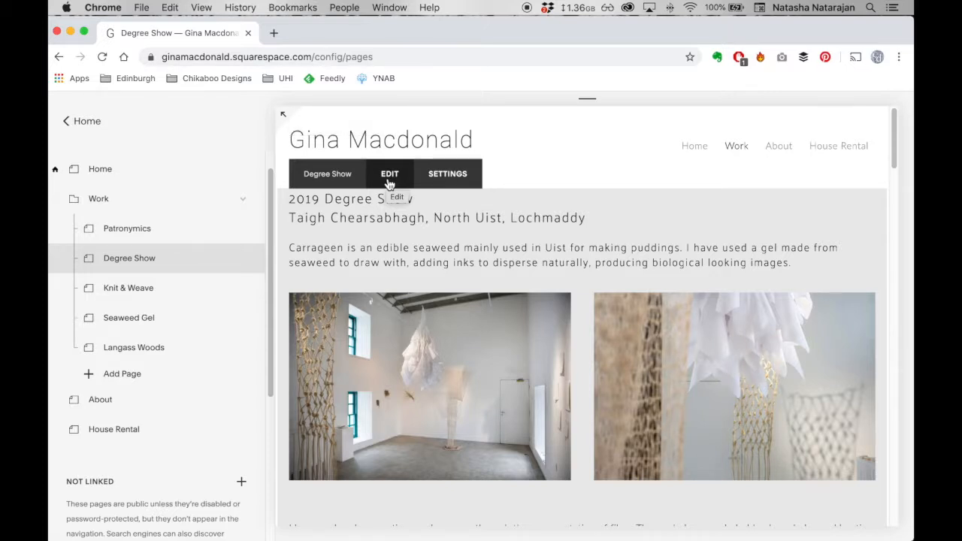
- Reopen the Degree Show page for editing and delete the Carrageen paragraph together with its empty line below the heading
left_click(389, 181)
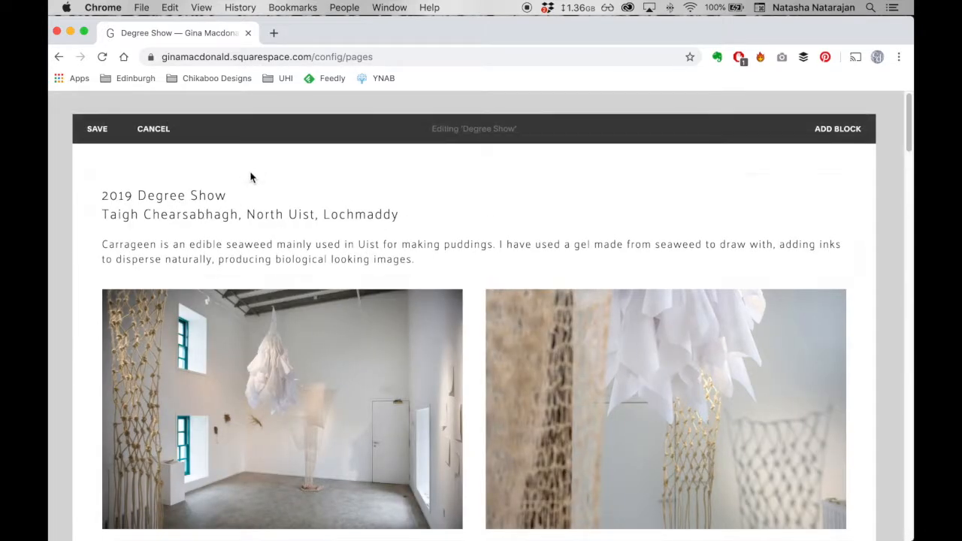
left_click(449, 262)
left_click_drag(438, 260, 94, 229)
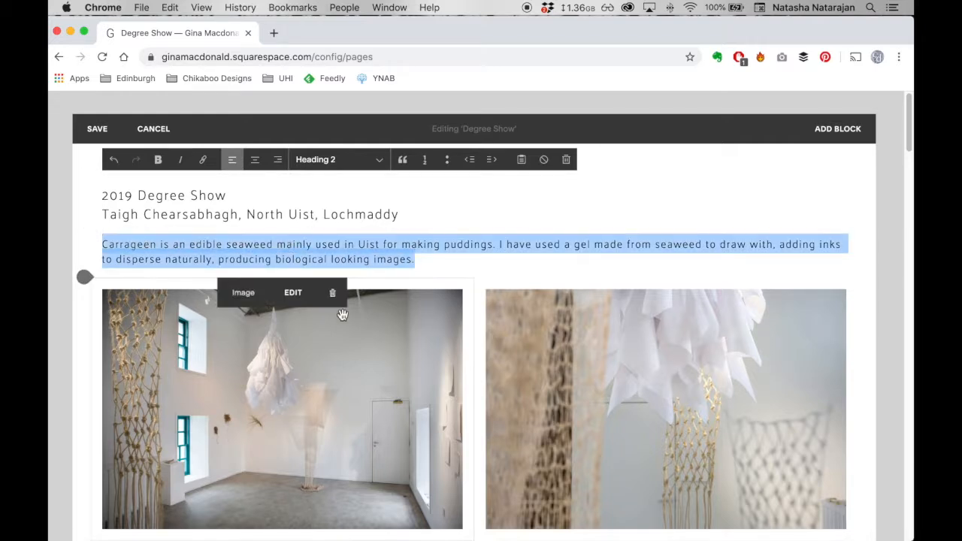
key("BackSpace")
key("BackSpace")
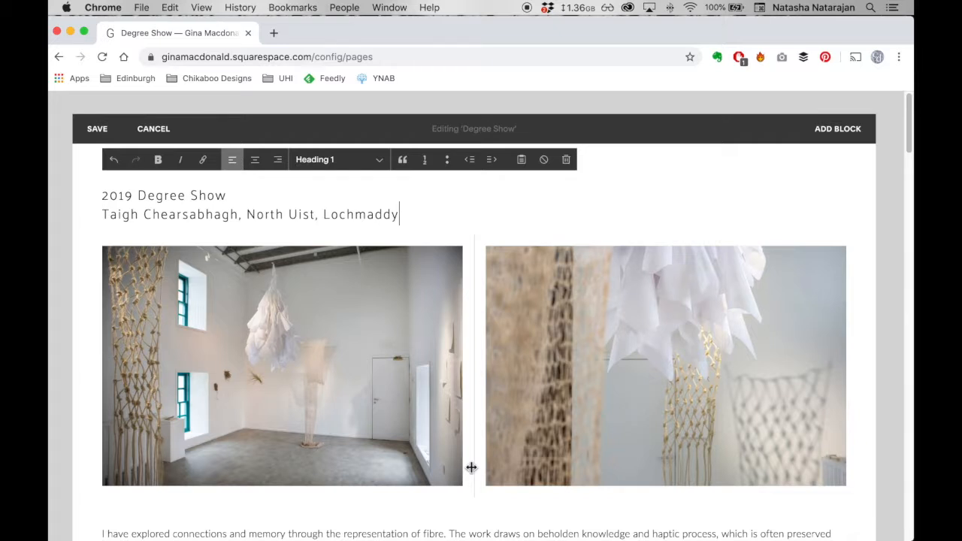
- Replace the first gallery-room image with the NorthUist seascape JPEG from the _Final Images folder and apply the change
mouse_move(441, 394)
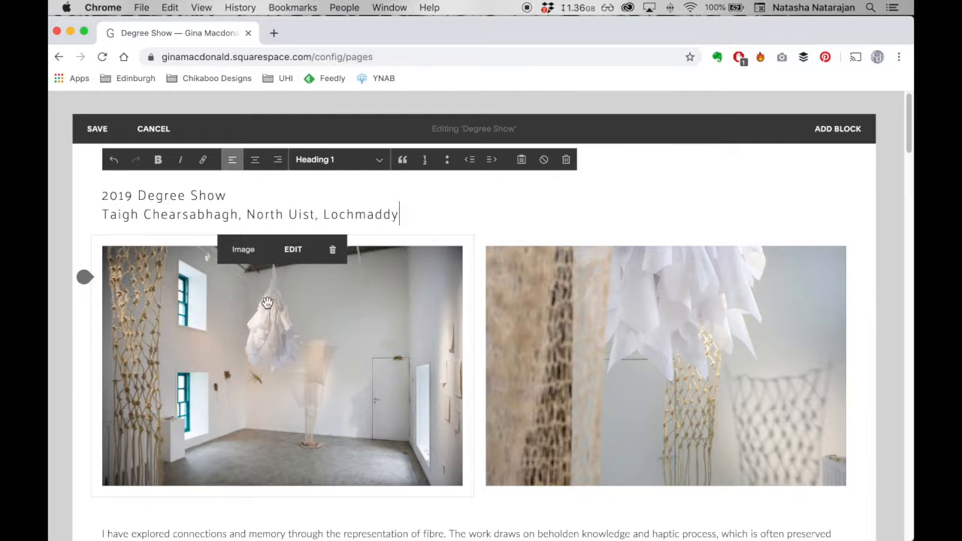
left_click(286, 259)
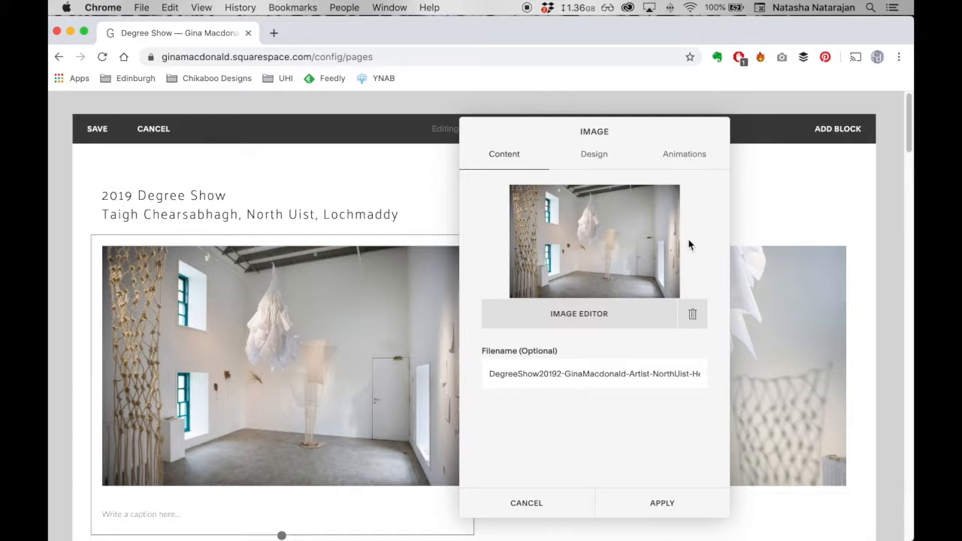
left_click(692, 316)
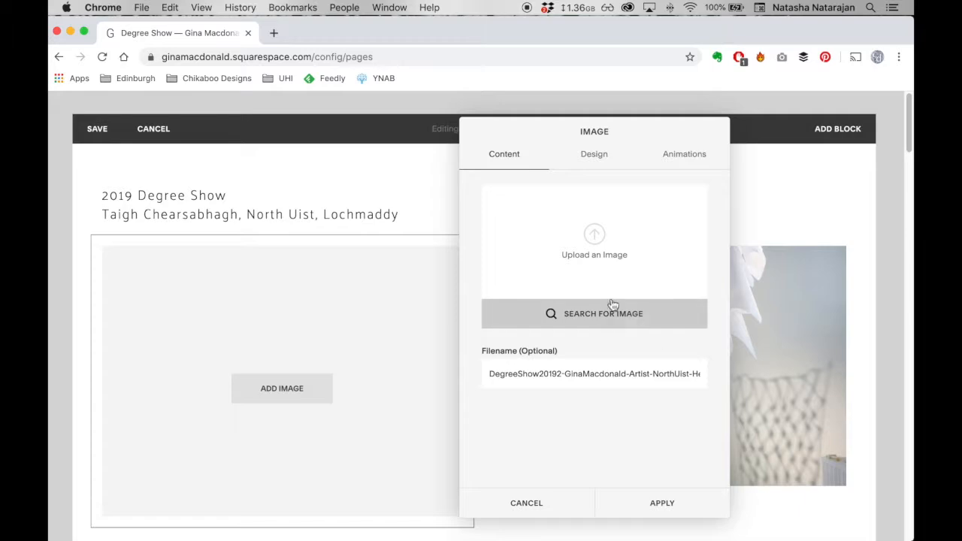
left_click(594, 239)
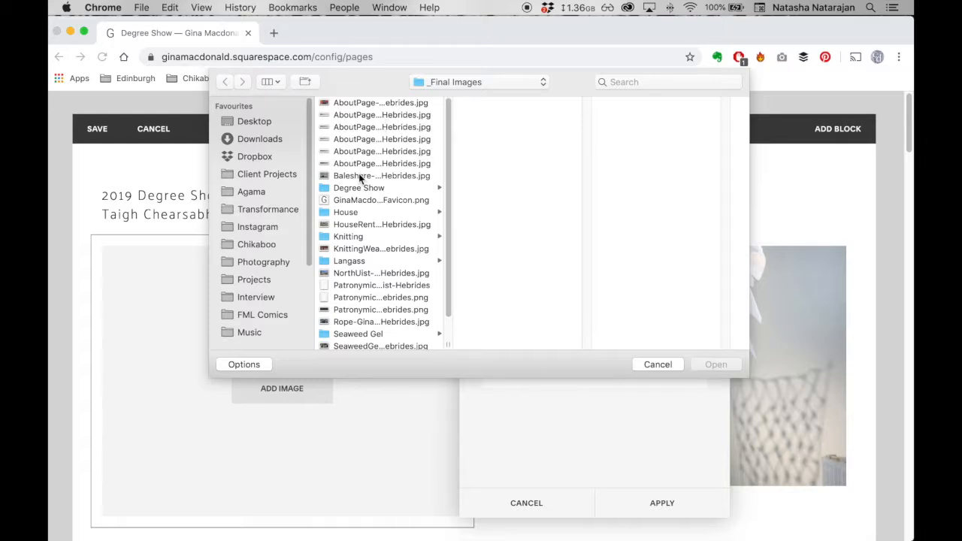
left_click(379, 275)
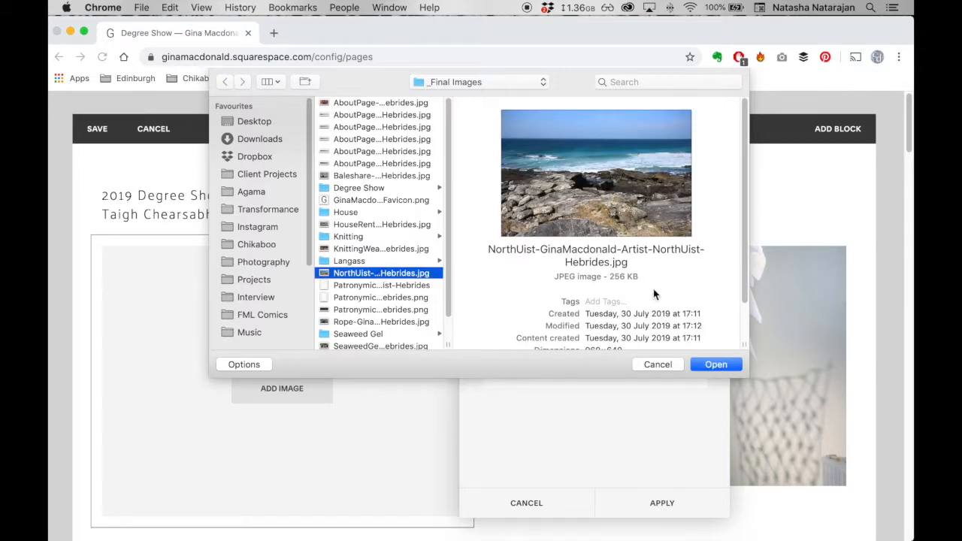
left_click(715, 364)
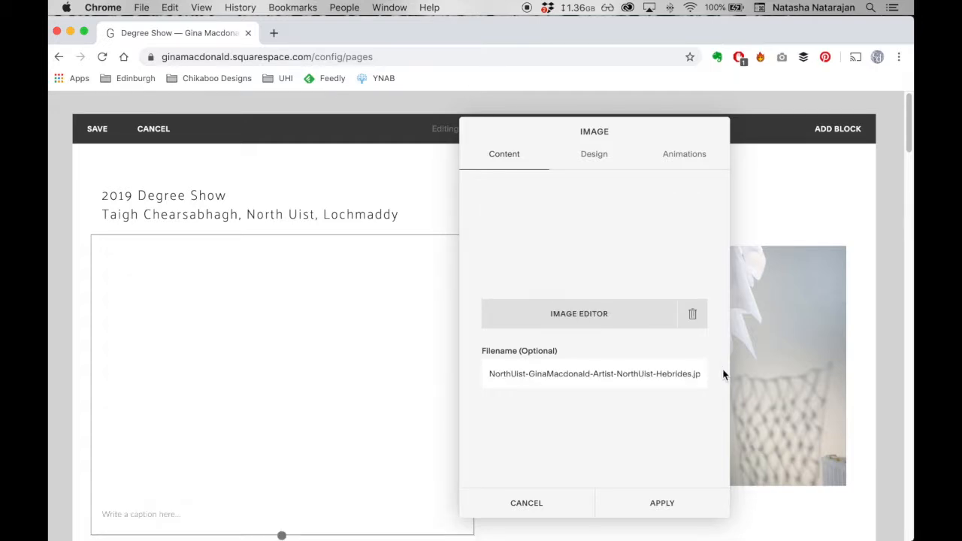
left_click(671, 498)
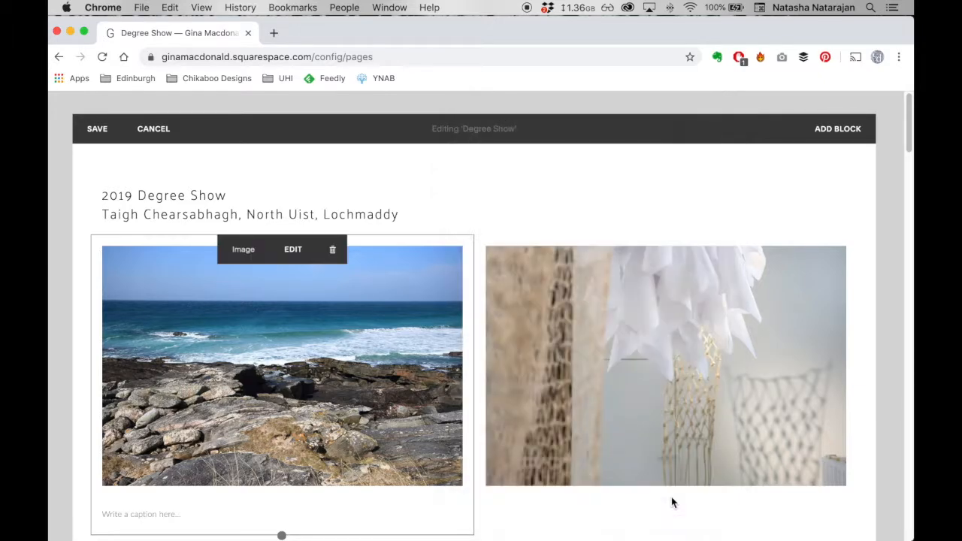
- Activate the caption of the seascape image, leave it blank, and discard all unsaved changes to the Degree Show page
scroll(428, 432, "down", 1)
scroll(428, 432, "down", 2)
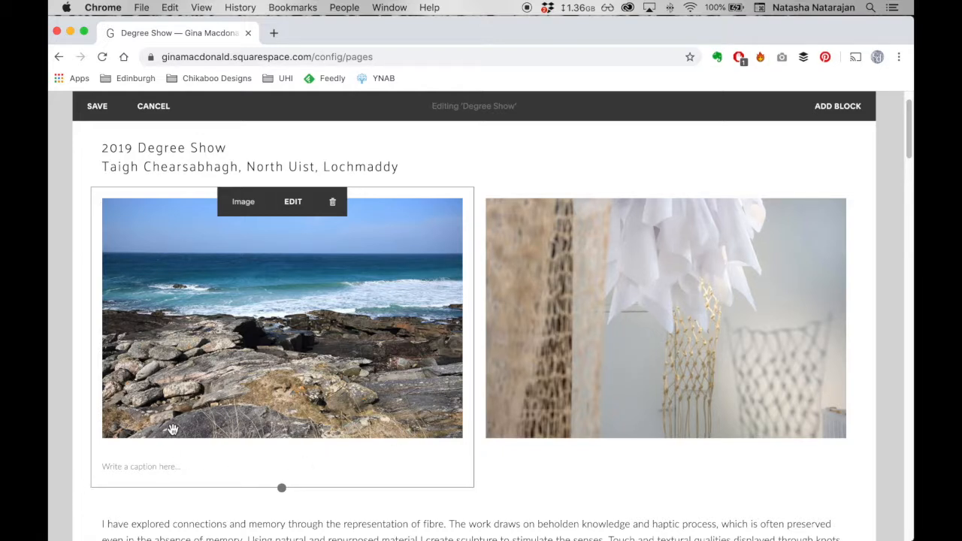
left_click(168, 467)
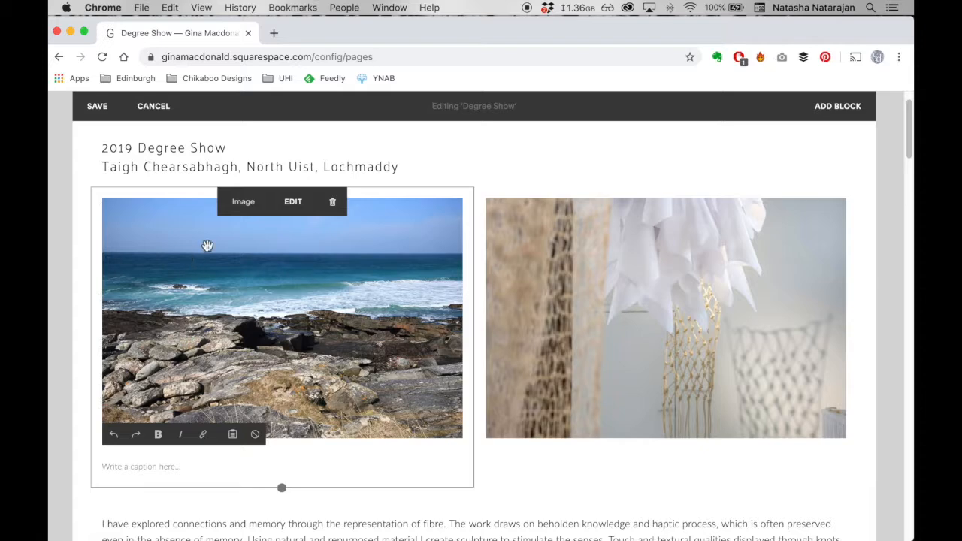
left_click(151, 109)
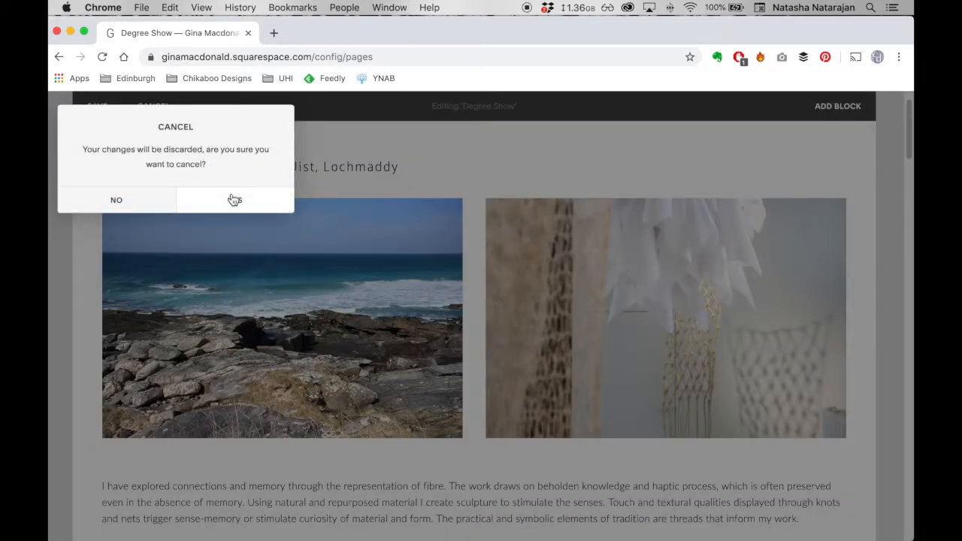
left_click(234, 201)
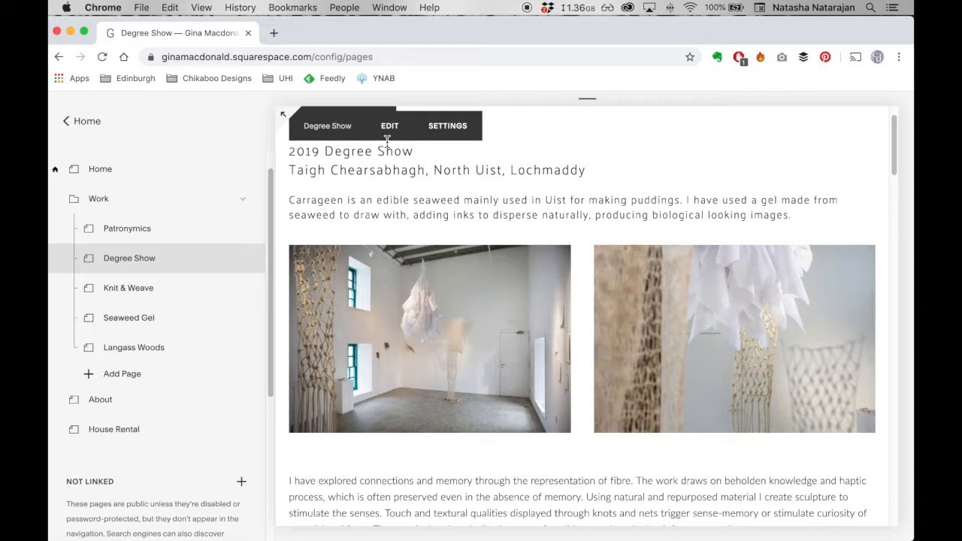
- Reopen the Degree Show page for editing and review its image blocks, text block and the ledger book caption
left_click(389, 127)
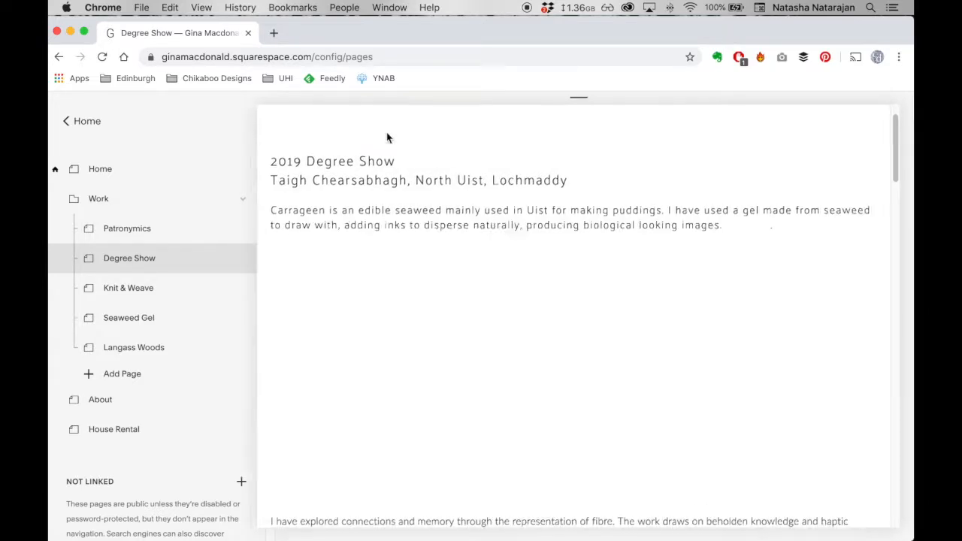
mouse_move(372, 290)
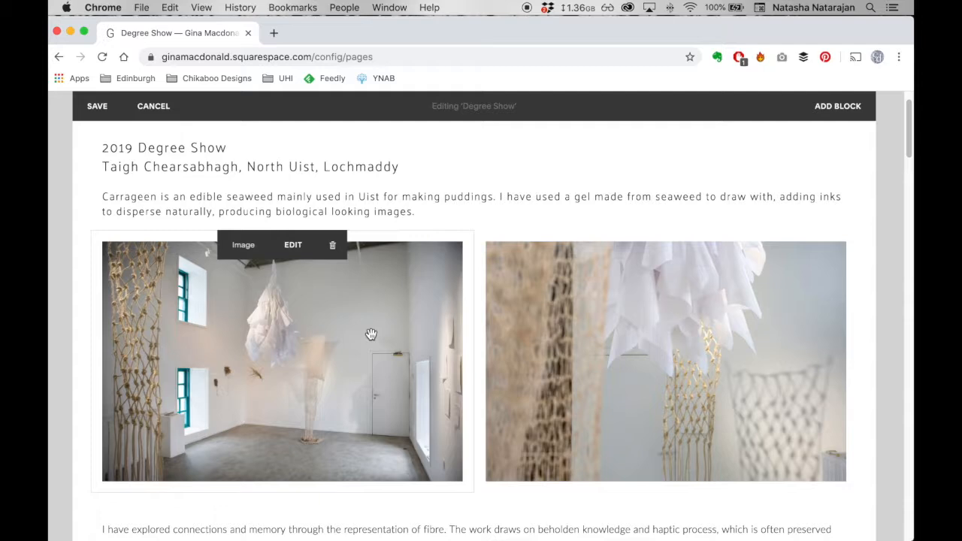
scroll(370, 334, "down", 2)
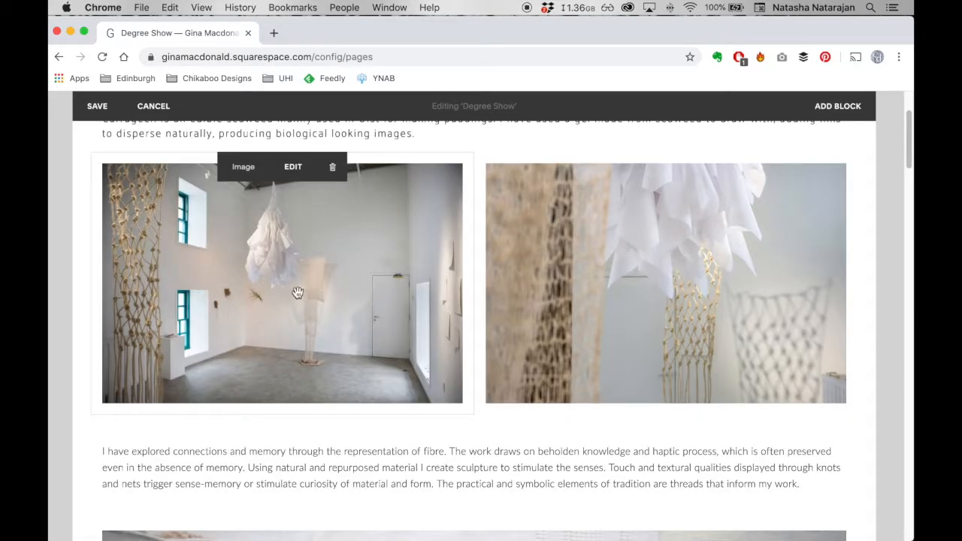
scroll(297, 295, "up", 1)
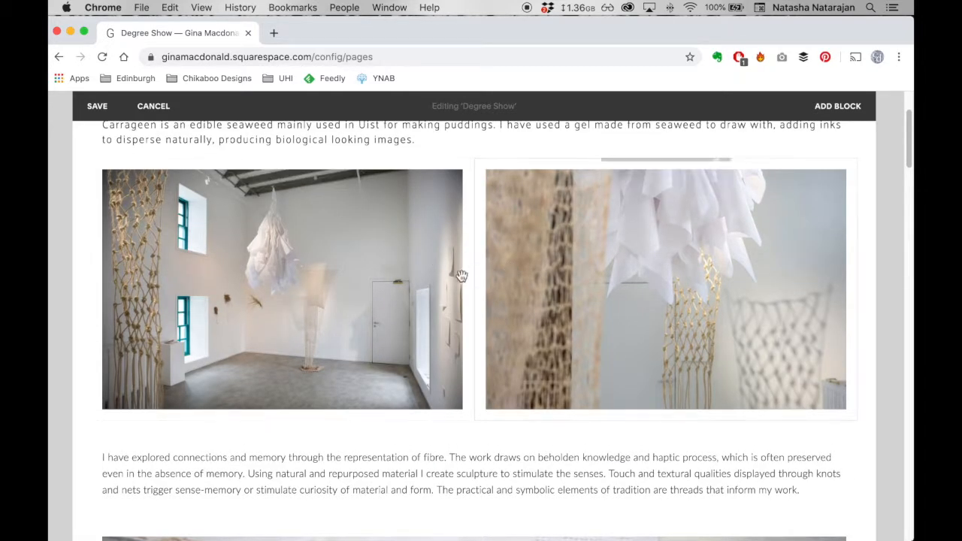
scroll(421, 472, "down", 5)
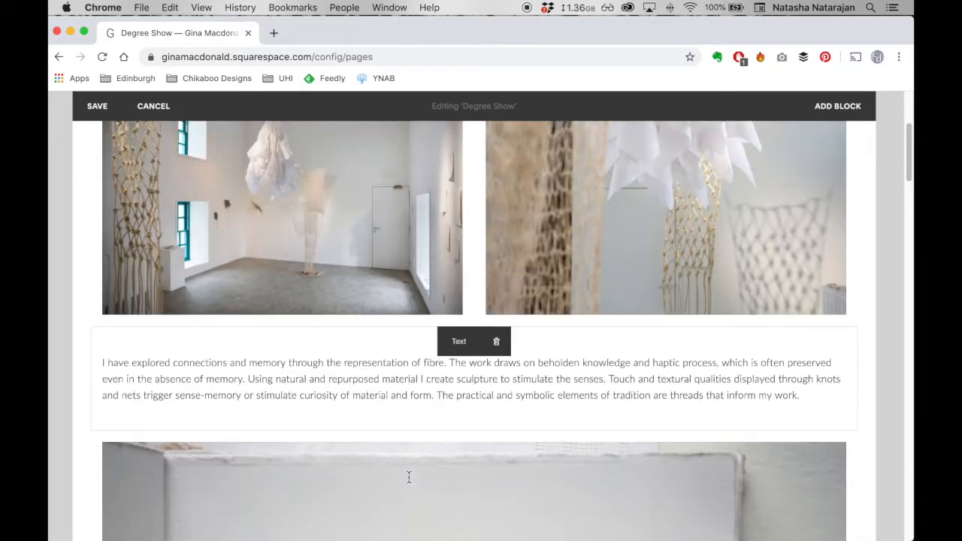
scroll(461, 458, "down", 7)
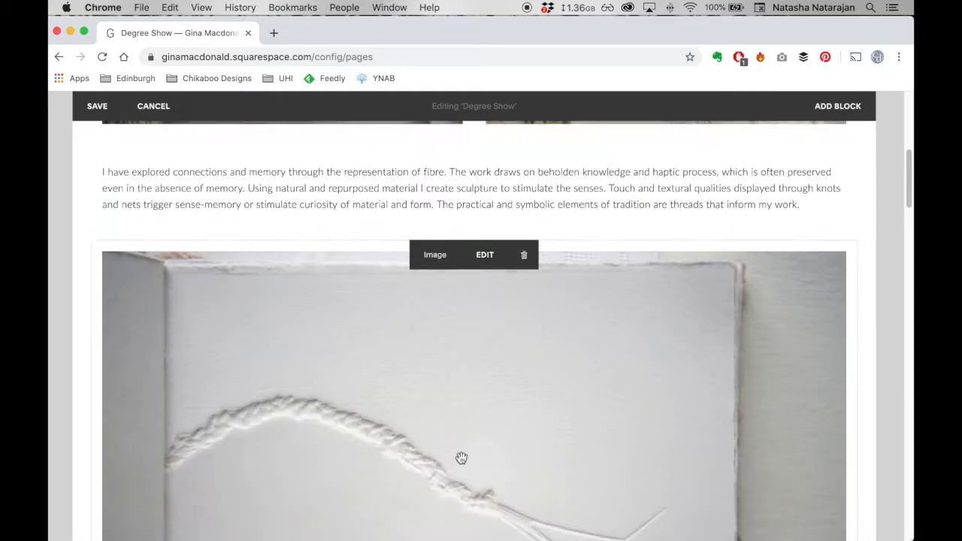
scroll(461, 458, "down", 7)
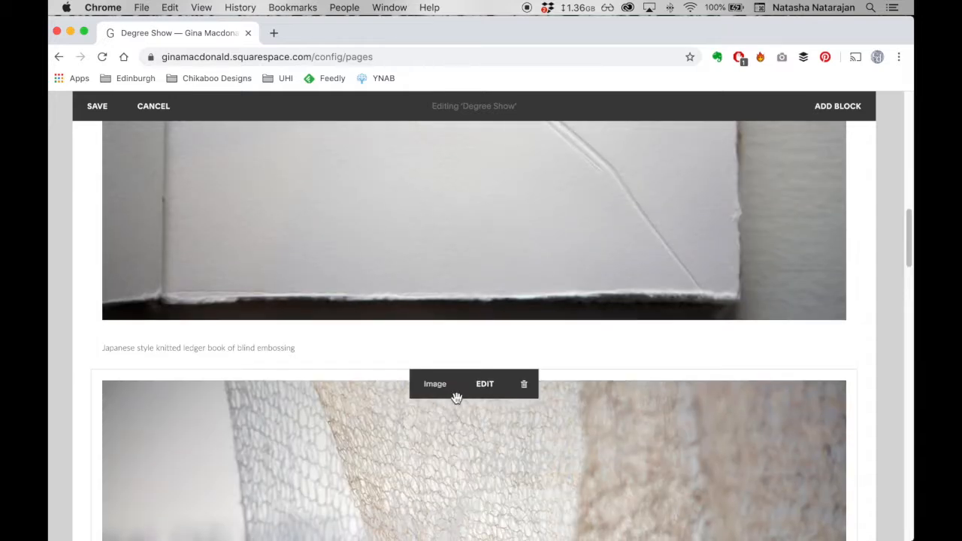
scroll(387, 361, "up", 2)
scroll(388, 361, "up", 11)
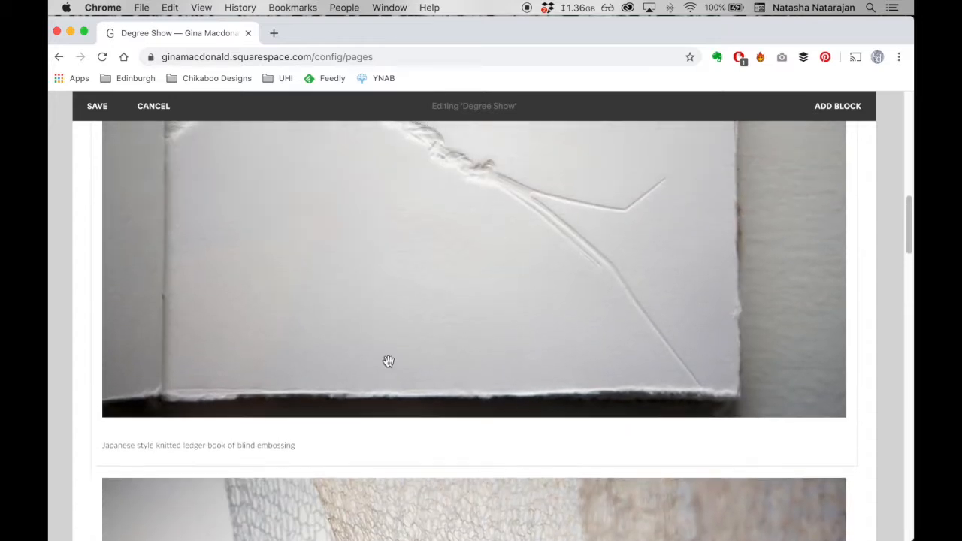
scroll(387, 361, "up", 5)
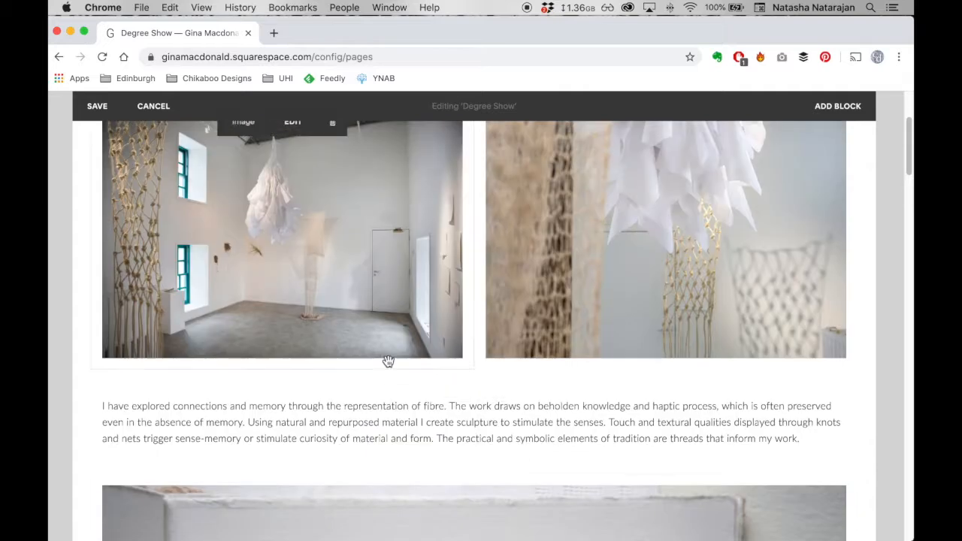
scroll(387, 361, "up", 2)
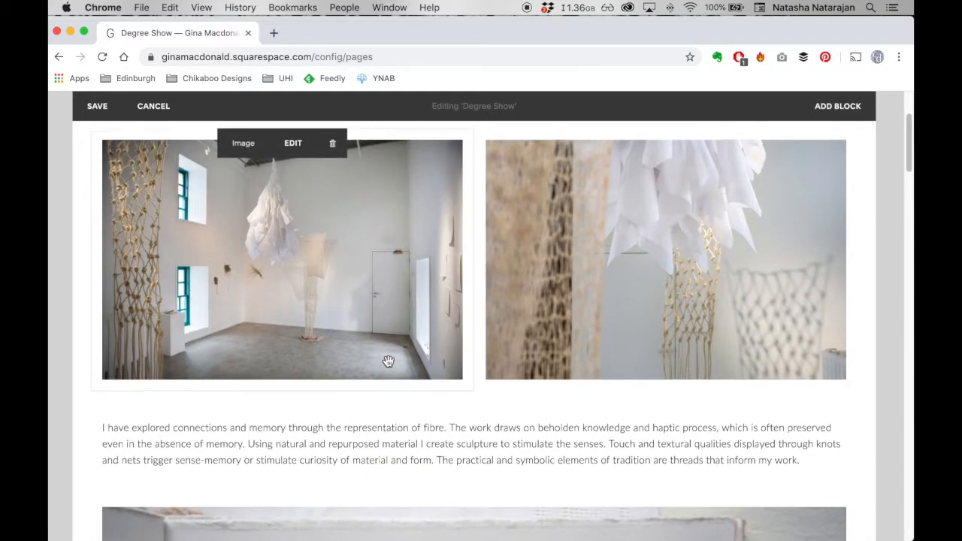
scroll(387, 362, "up", 4)
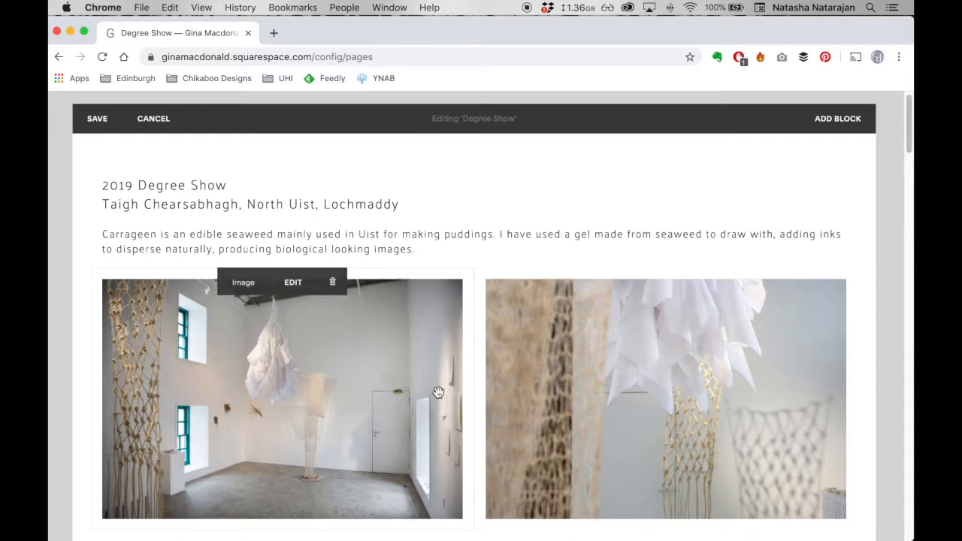
scroll(438, 393, "down", 1)
scroll(438, 393, "down", 2)
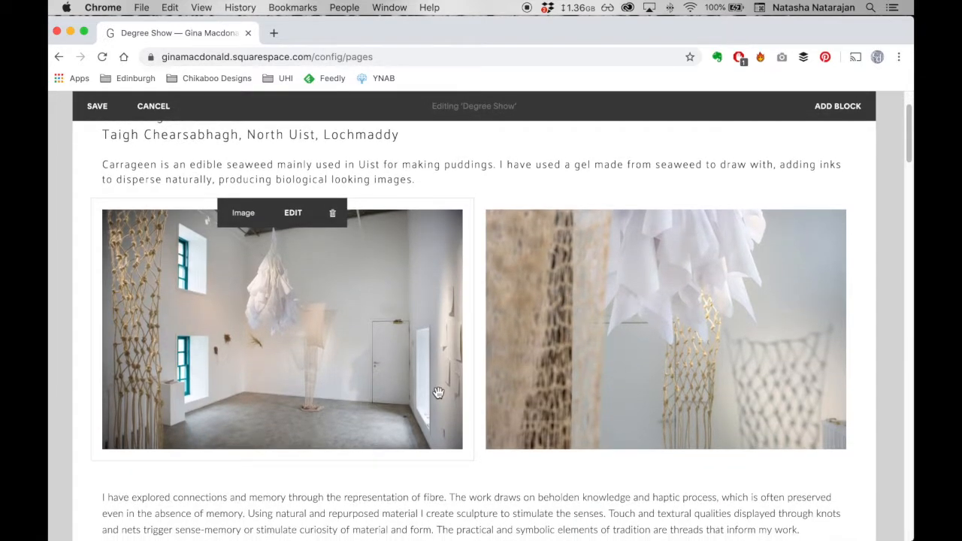
- Move the hanging-nets image below the gallery-room image so the two stack at full page width
left_click_drag(530, 290, 409, 465)
scroll(478, 466, "down", 10)
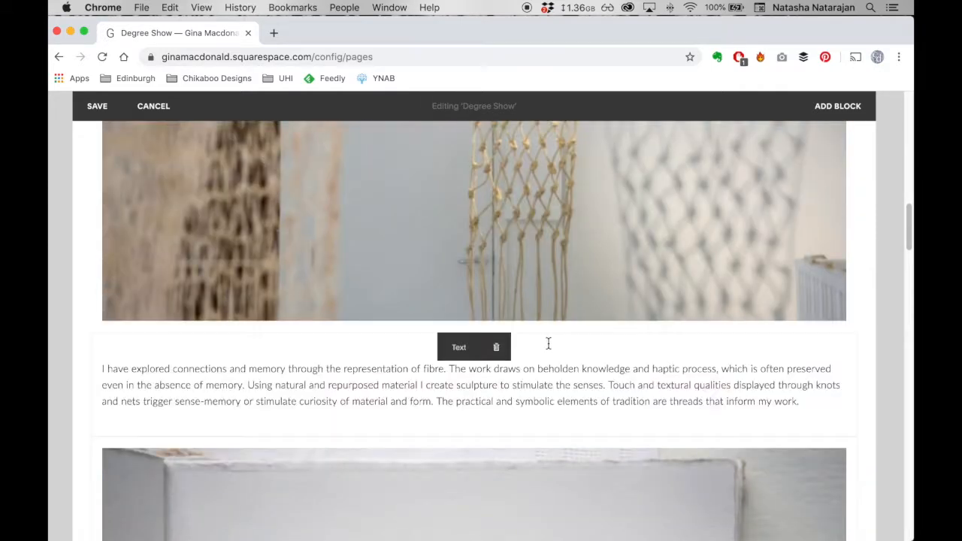
scroll(550, 328, "up", 4)
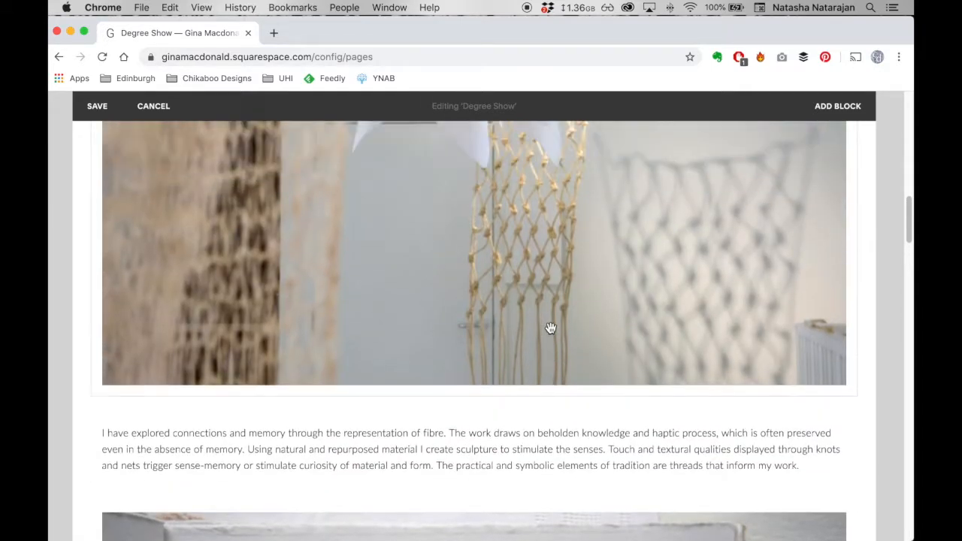
scroll(550, 329, "up", 10)
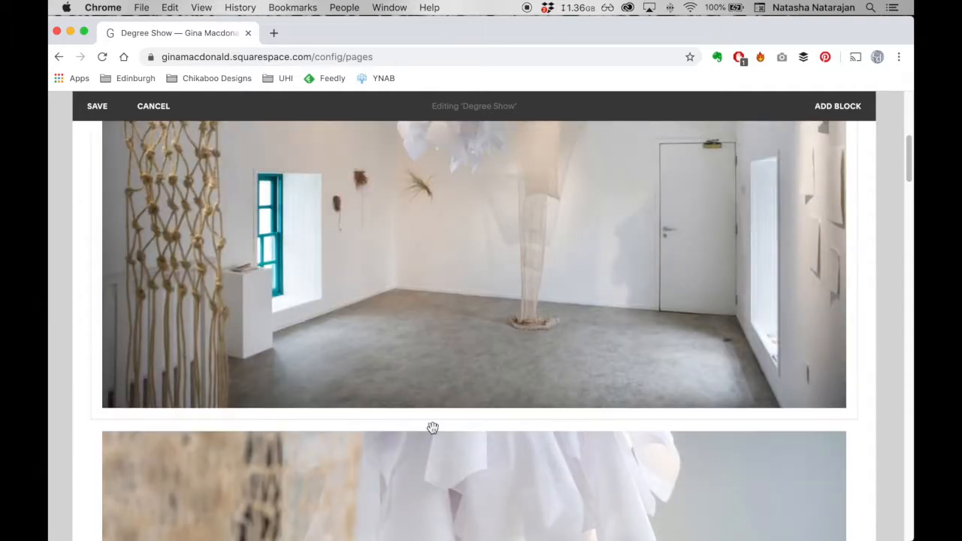
- Move the hanging-nets image into its own right-hand column beside all the other page content
mouse_move(425, 444)
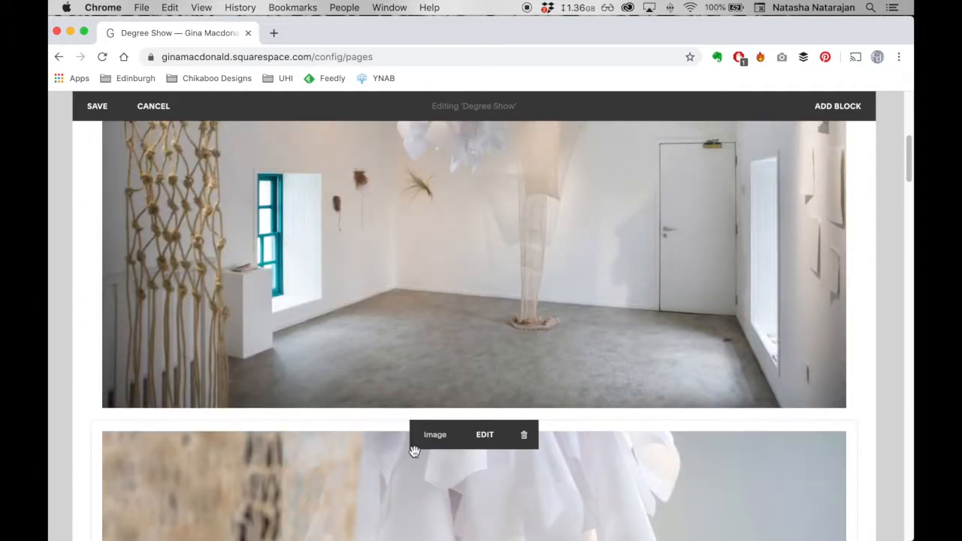
left_click_drag(336, 475, 857, 225)
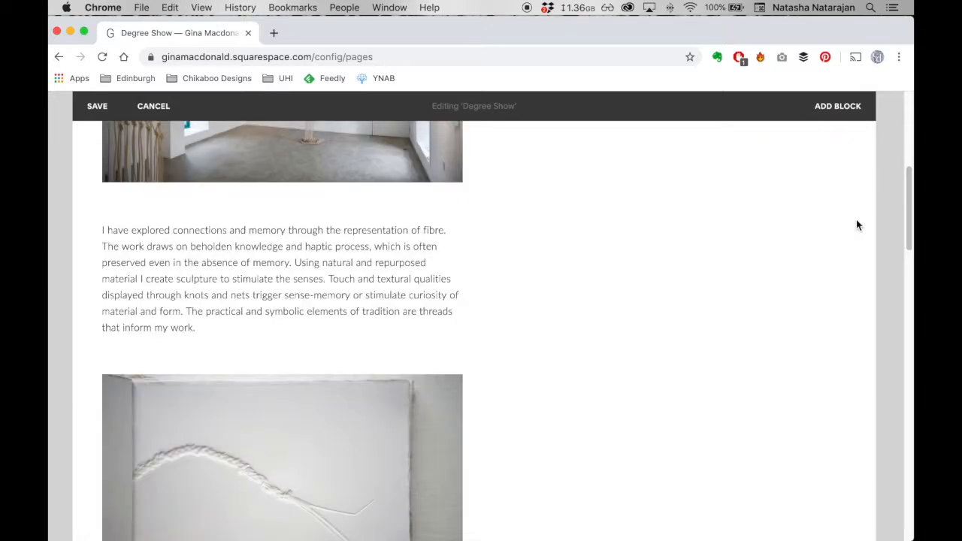
scroll(688, 289, "up", 5)
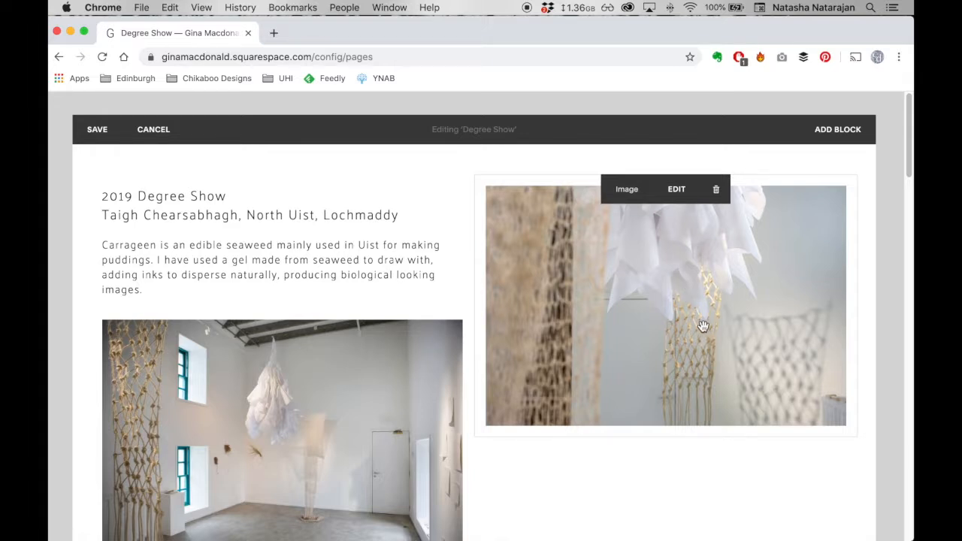
scroll(607, 374, "down", 1)
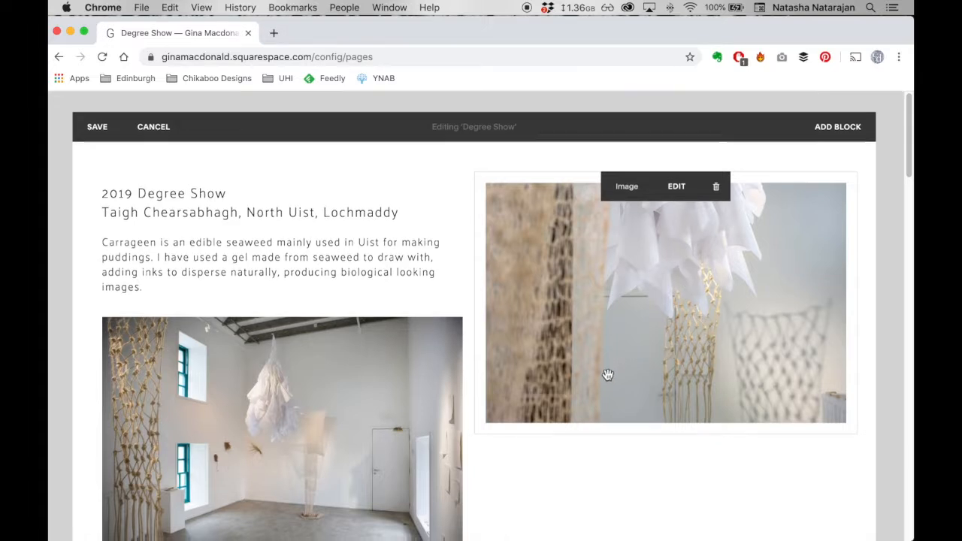
scroll(607, 374, "down", 2)
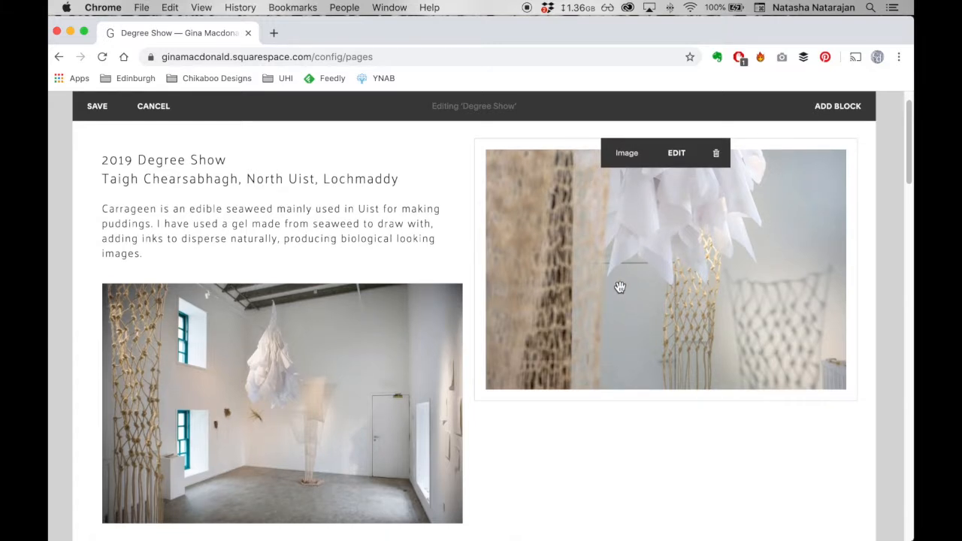
- Move the hanging-nets image back directly beside the gallery-room image so the surrounding text spans the full page width
left_click_drag(605, 271, 371, 377)
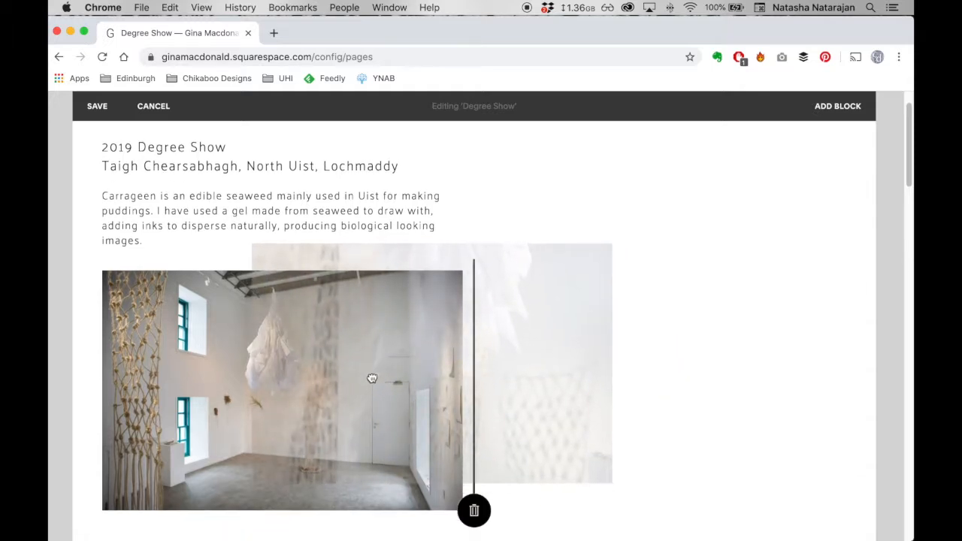
scroll(372, 378, "down", 1)
left_click_drag(366, 370, 370, 369)
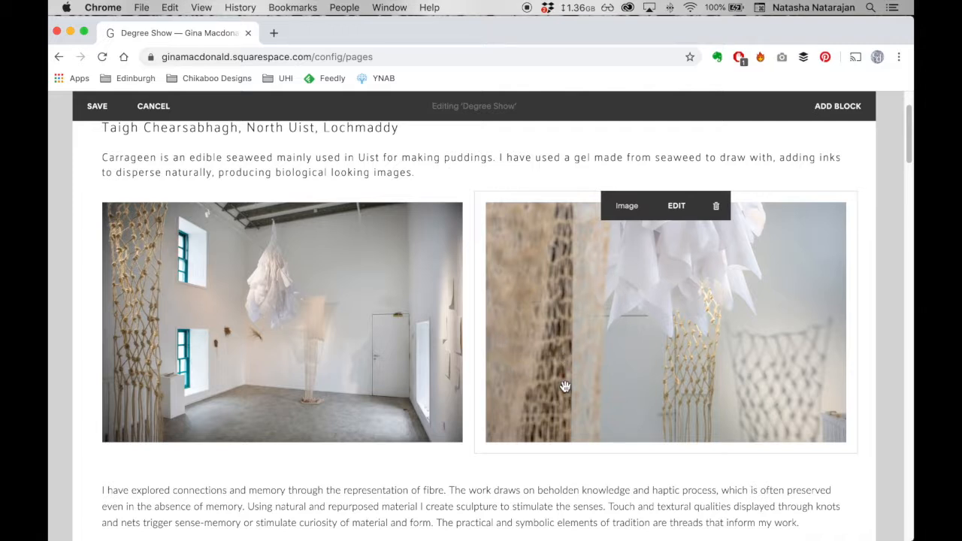
- Place the hanging-nets image at the page's right edge again, as a separate column starting level with the heading
left_click_drag(563, 332, 852, 201)
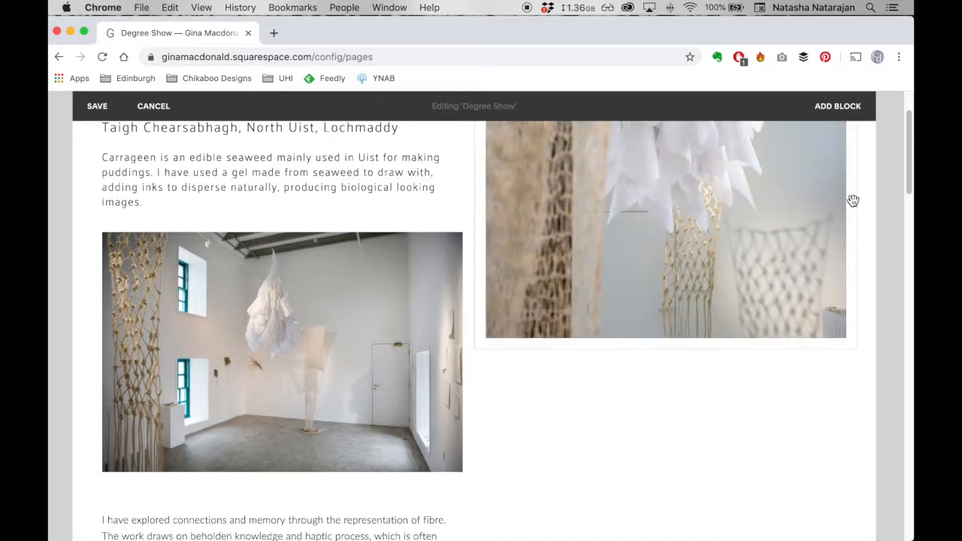
scroll(315, 330, "up", 1)
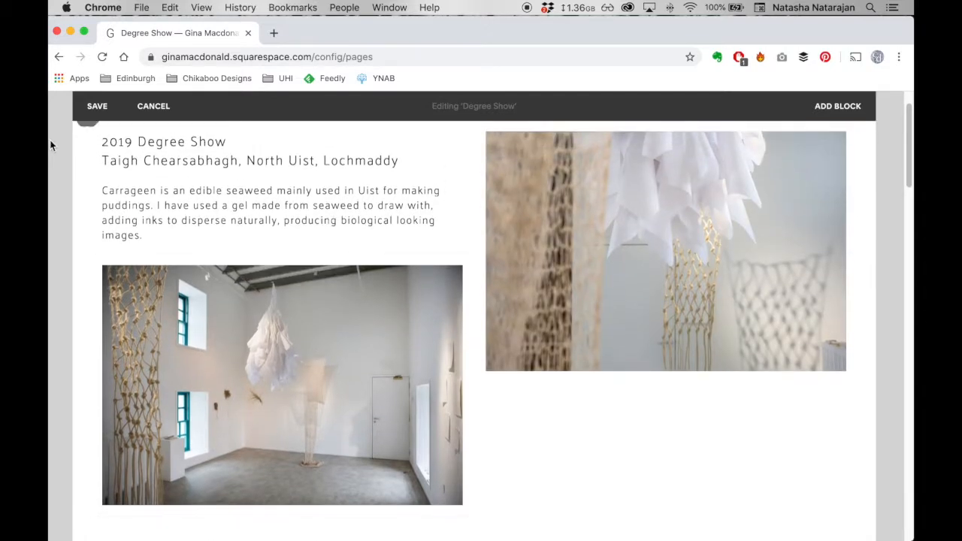
- Discard the unsaved layout changes and reopen the Degree Show page for editing
left_click(158, 113)
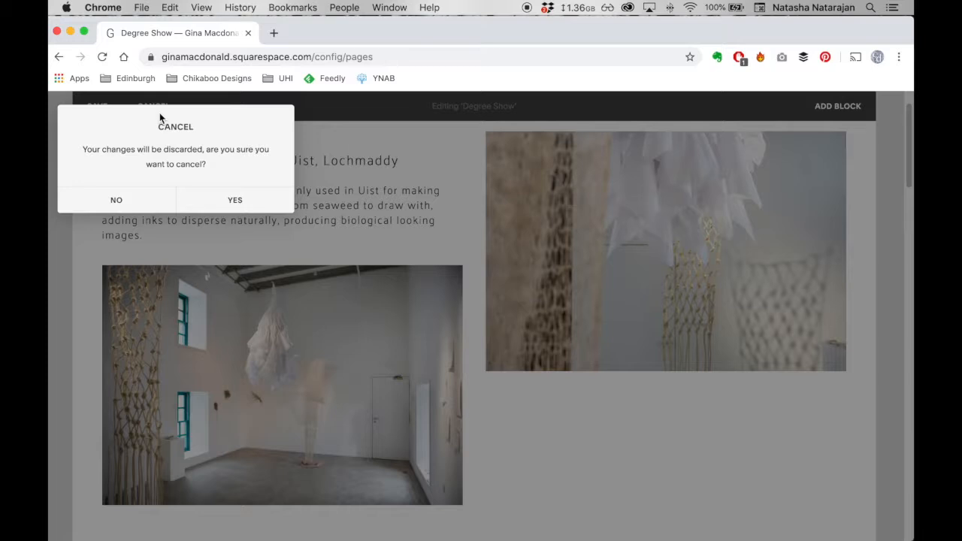
left_click(236, 198)
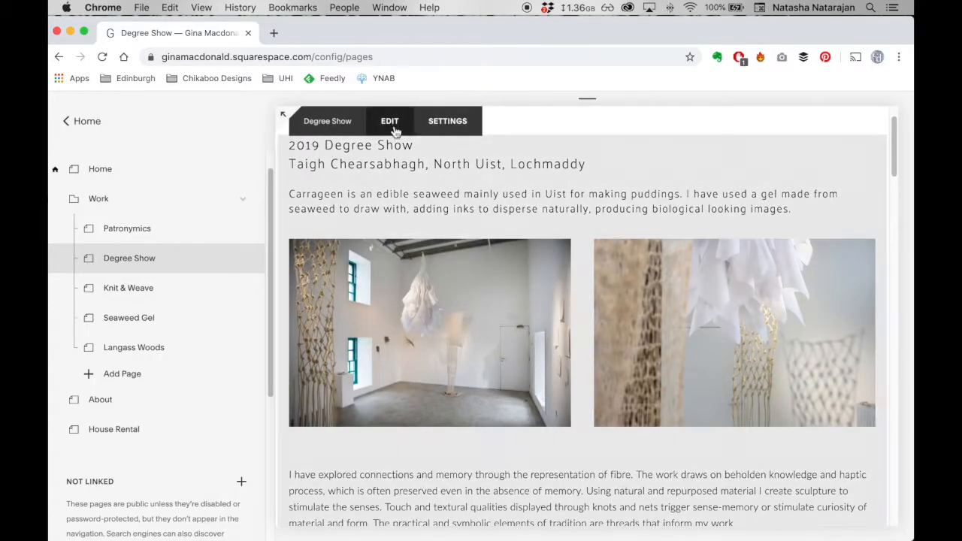
left_click(390, 122)
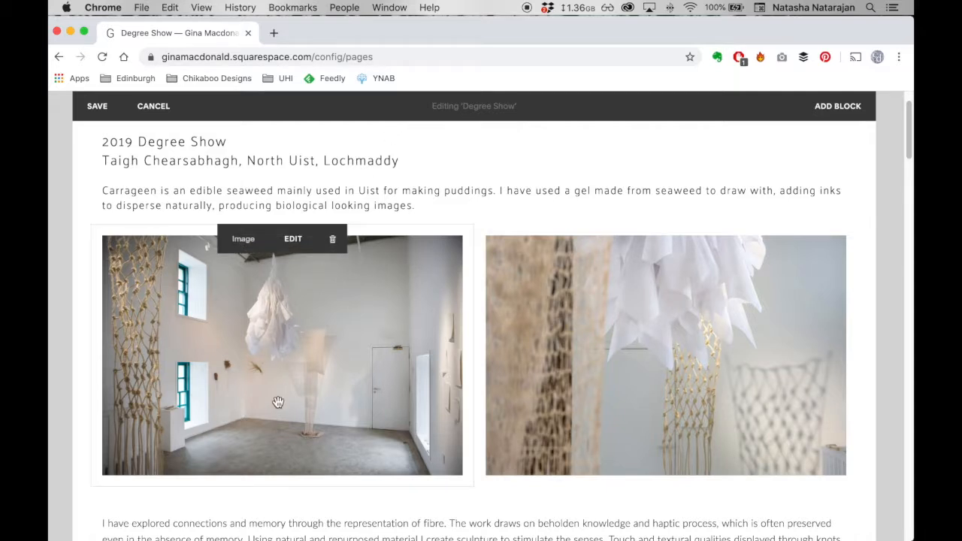
scroll(159, 505, "down", 1)
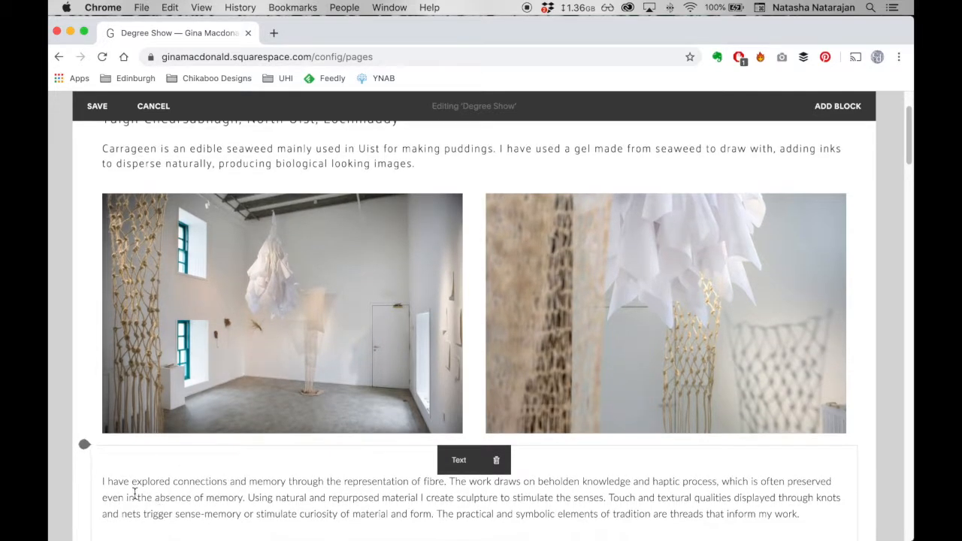
left_click_drag(91, 451, 92, 451)
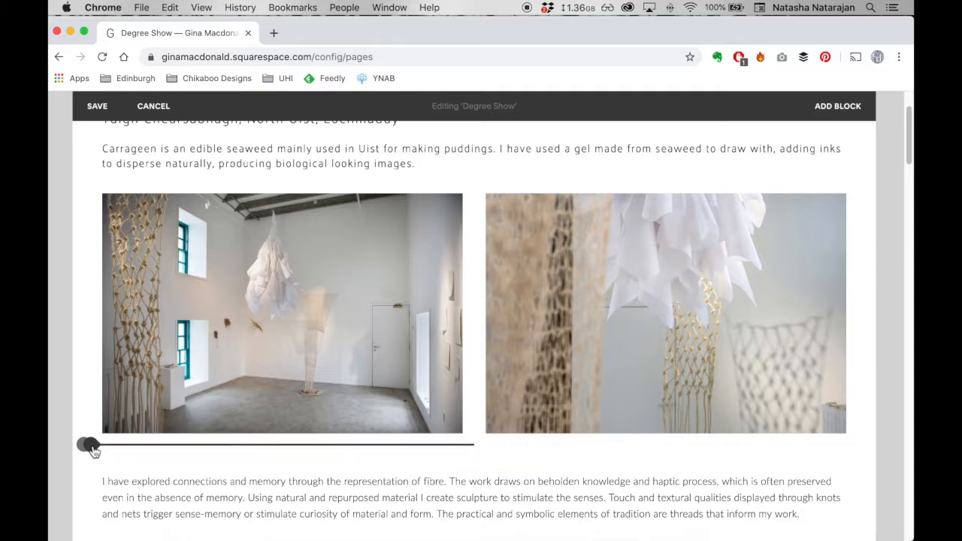
left_click(89, 446)
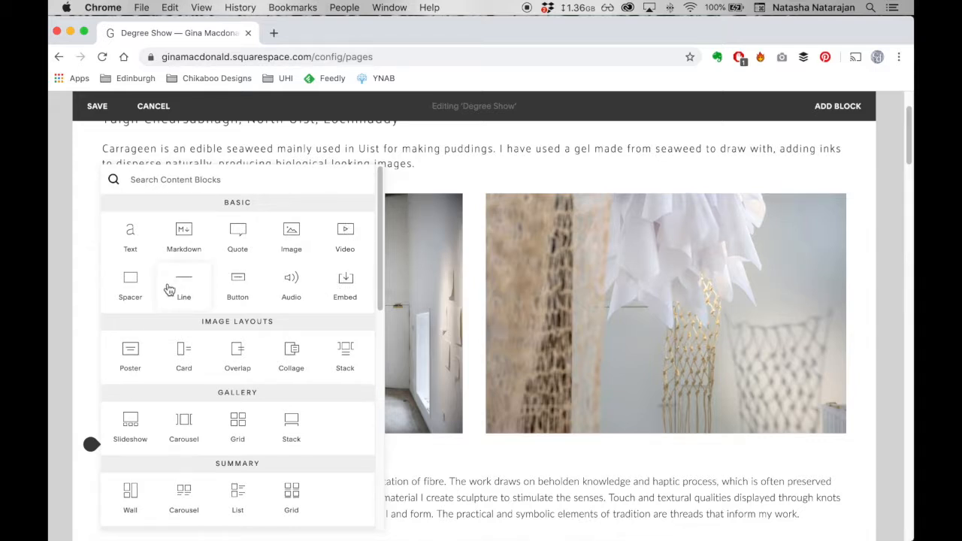
left_click(292, 246)
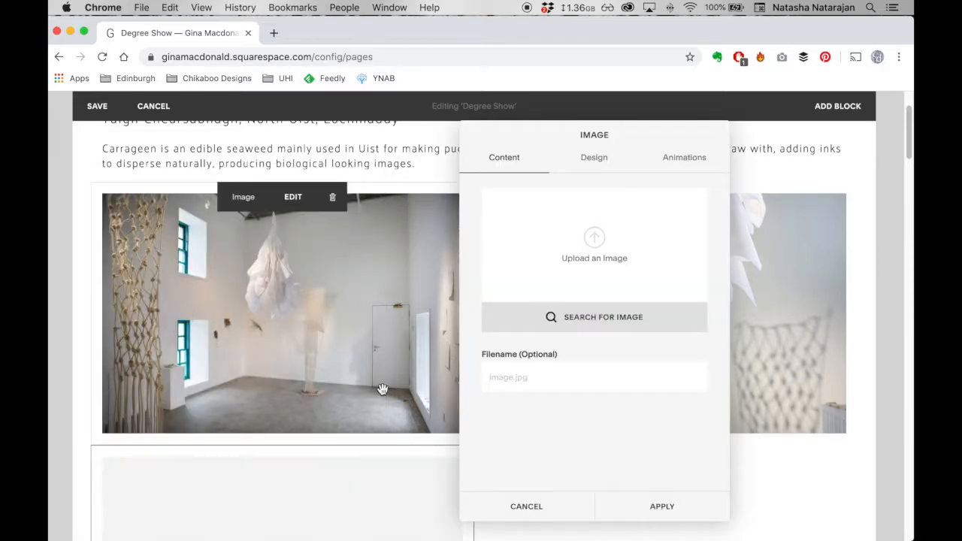
scroll(382, 389, "down", 1)
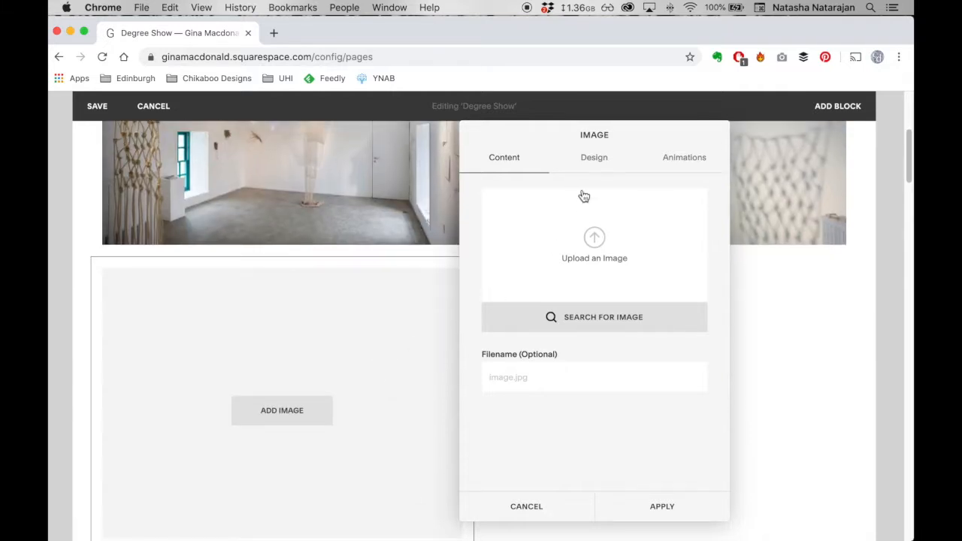
left_click_drag(556, 150, 639, 159)
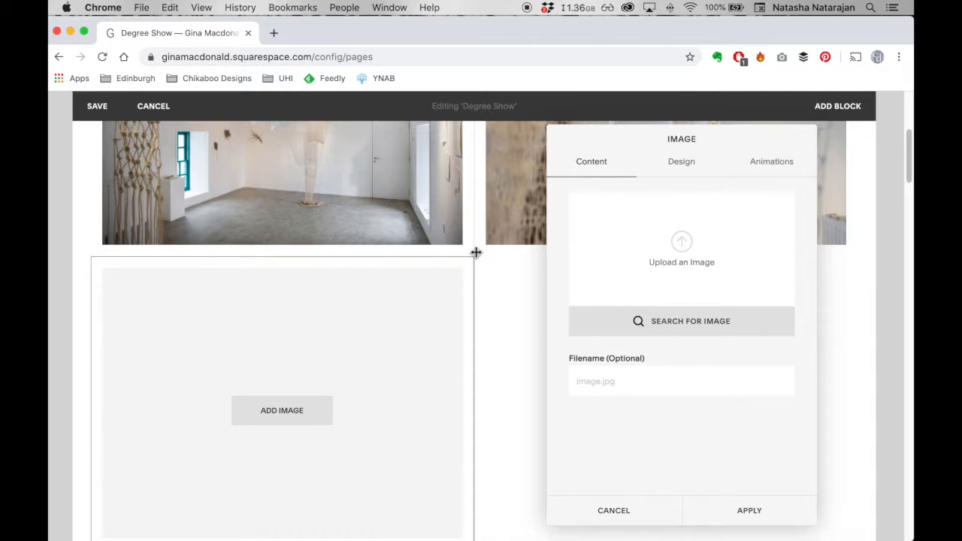
left_click(624, 515)
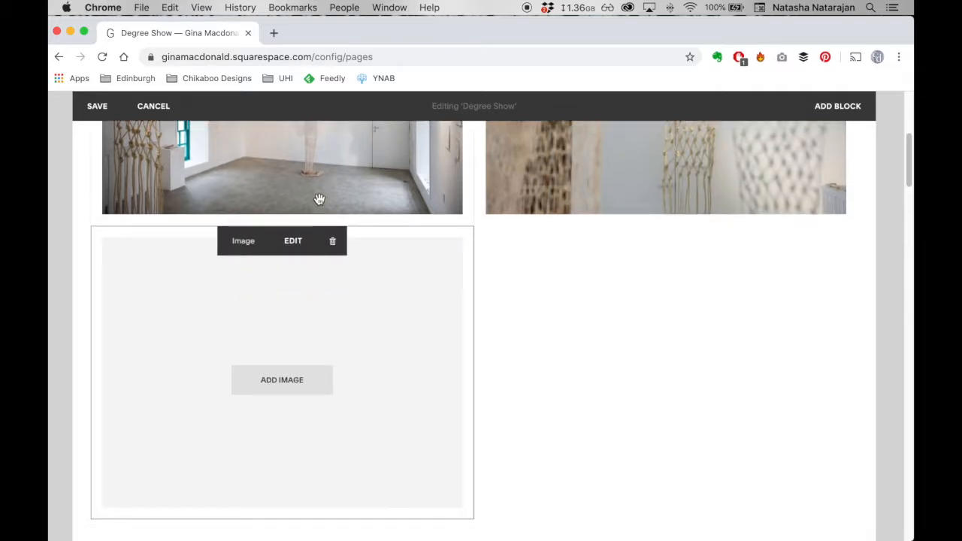
left_click(332, 242)
left_click(372, 292)
- Insert a full-width image block below the two side-by-side images and upload the Rope JPEG from the _Final Images folder
left_click_drag(254, 278, 88, 236)
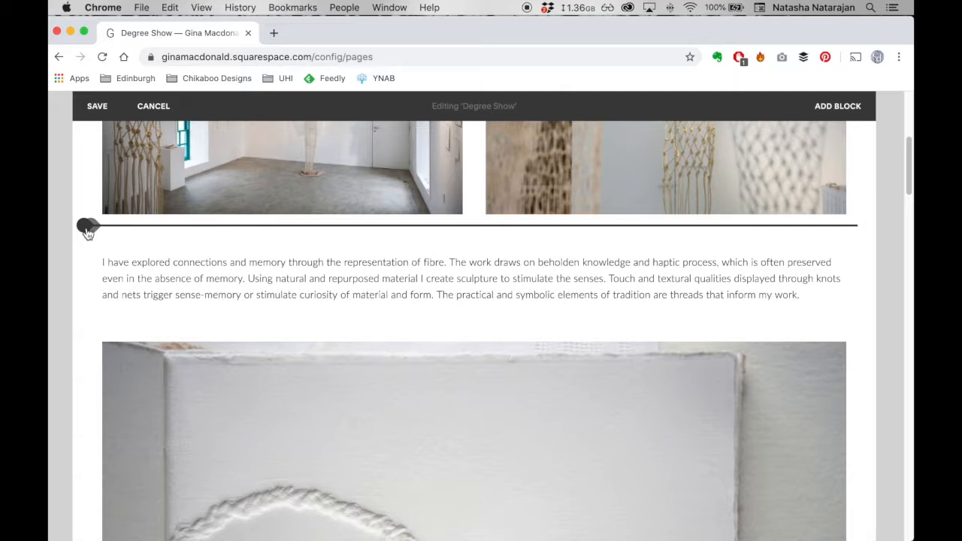
left_click(87, 229)
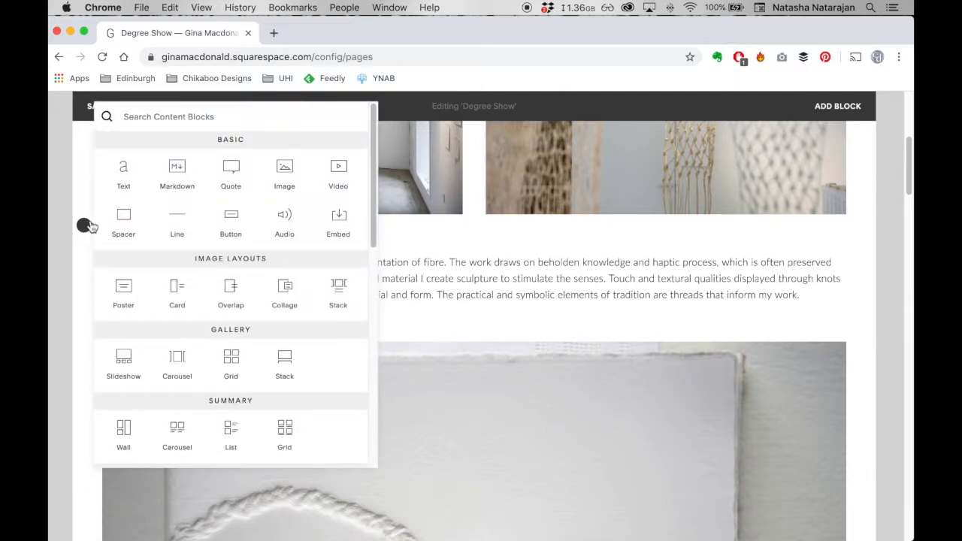
left_click(285, 181)
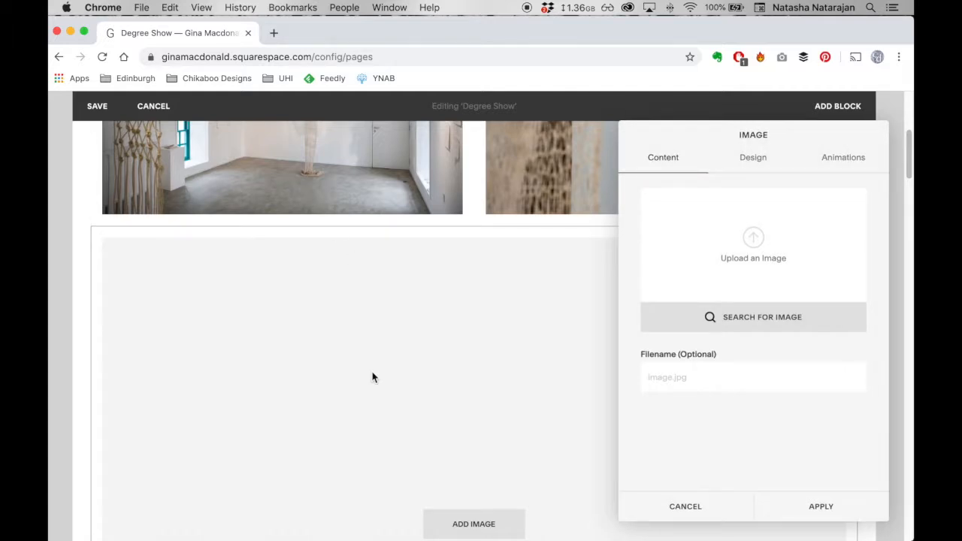
left_click(752, 239)
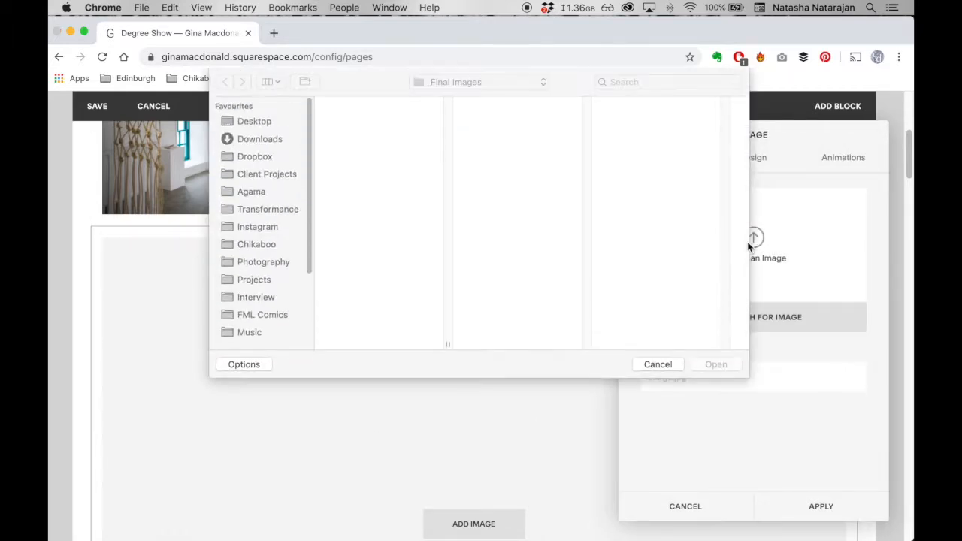
left_click(399, 164)
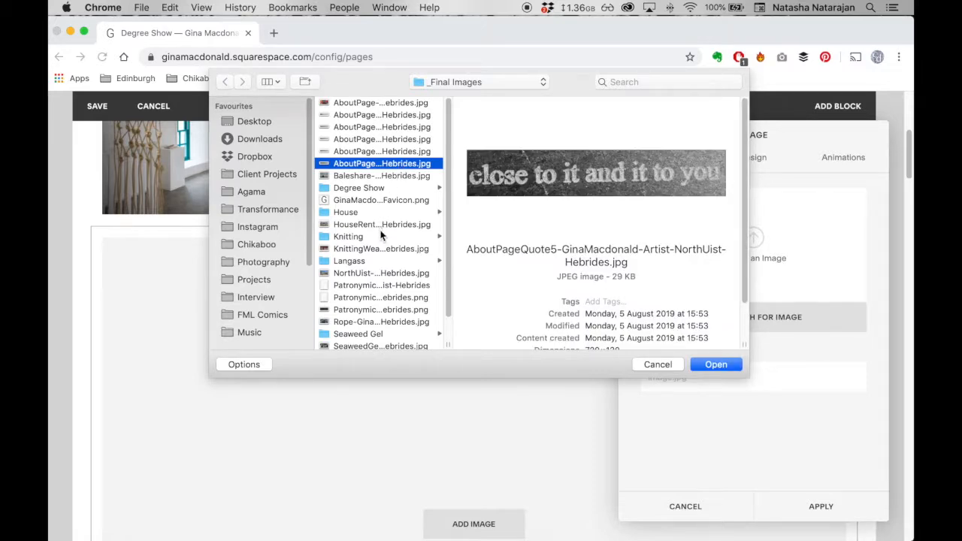
left_click(379, 248)
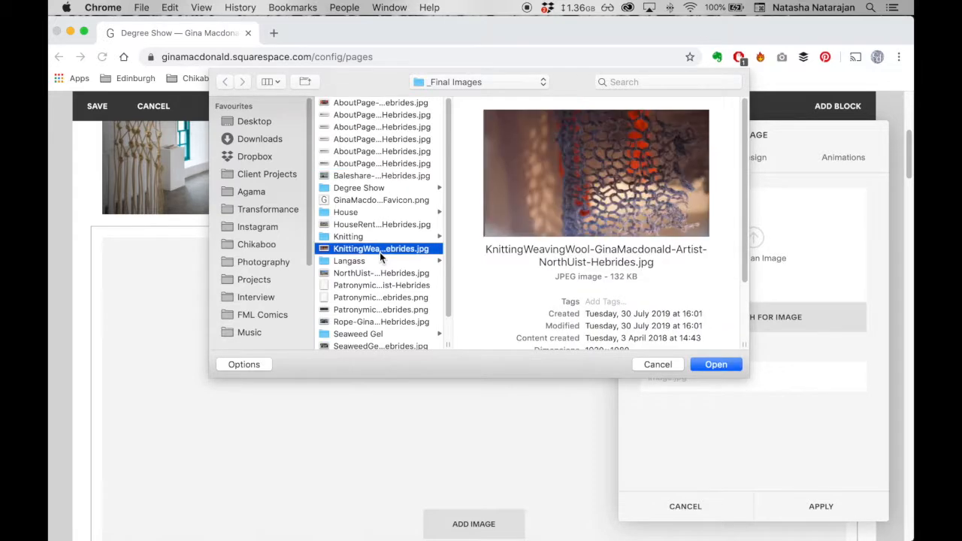
left_click(373, 321)
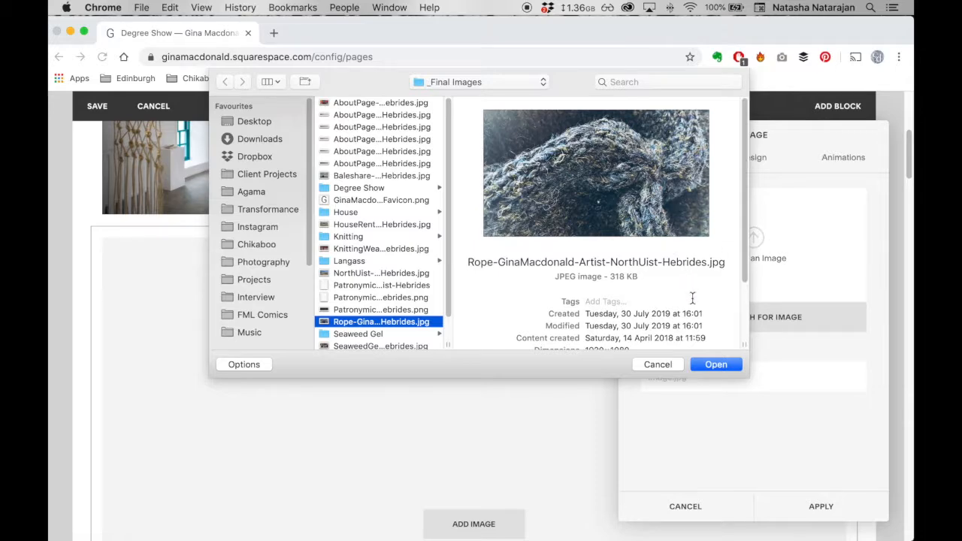
left_click(725, 364)
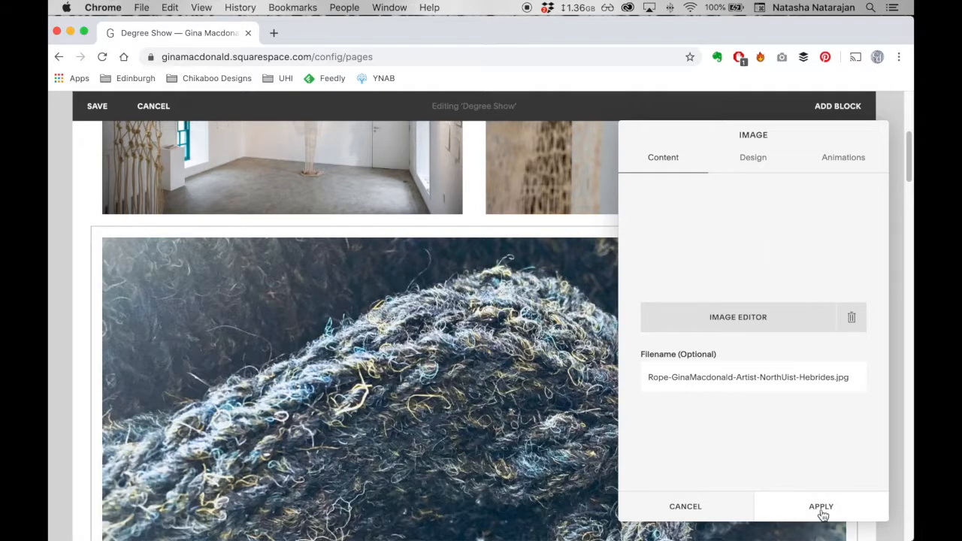
left_click(821, 508)
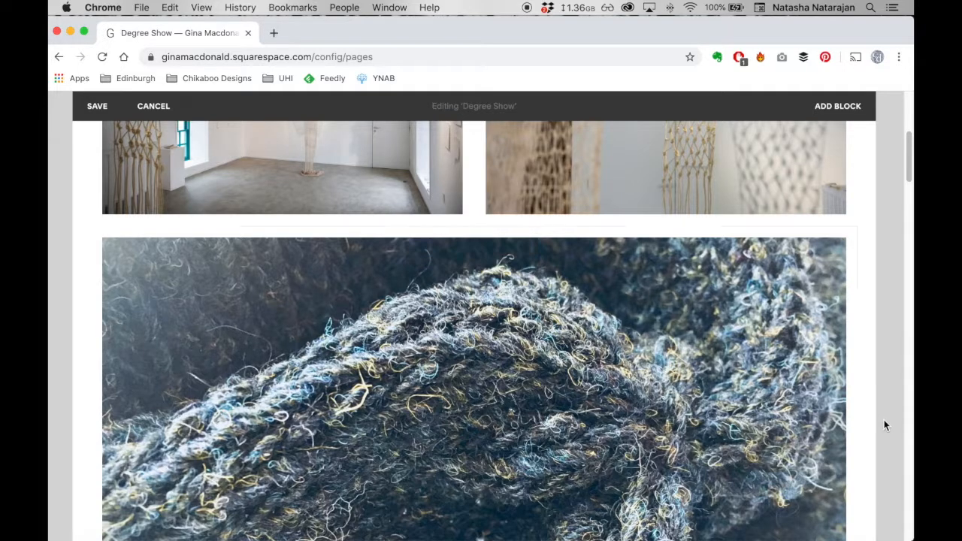
- Add the caption "Rope" to the new full-width image
scroll(772, 459, "down", 4)
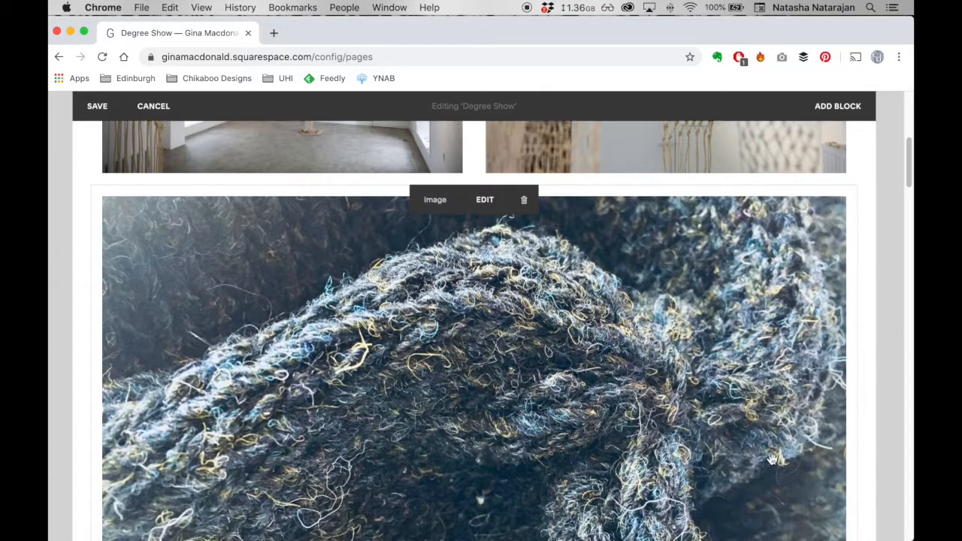
scroll(771, 459, "down", 3)
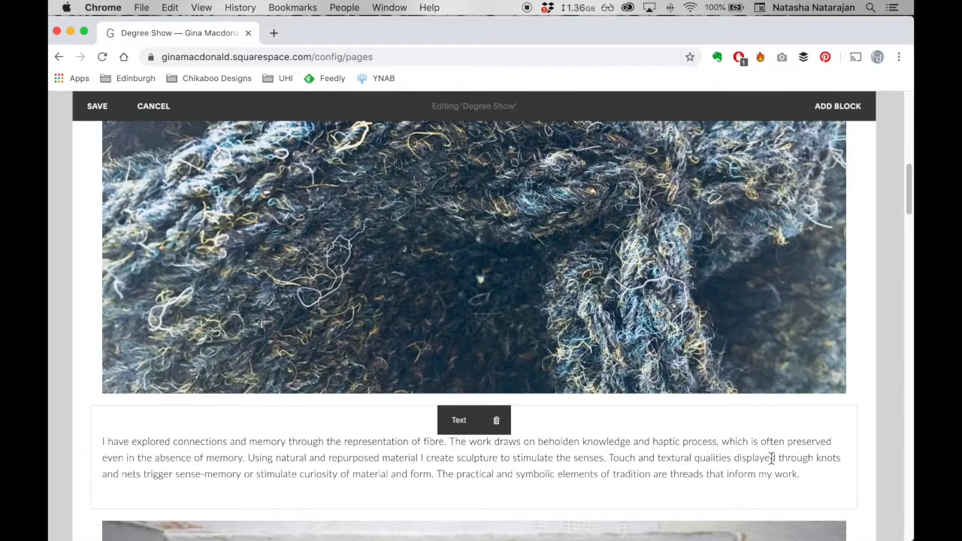
left_click(344, 385)
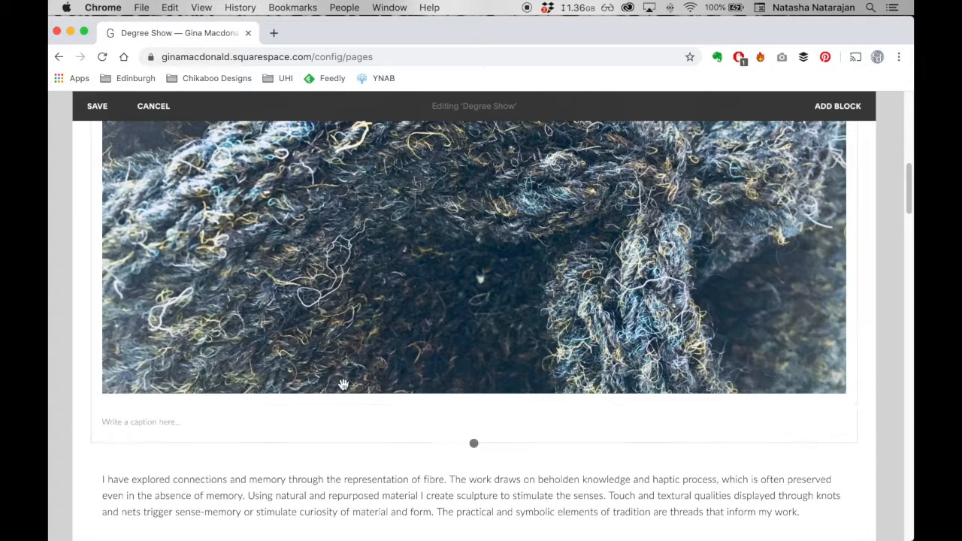
left_click(159, 424)
type("Rope")
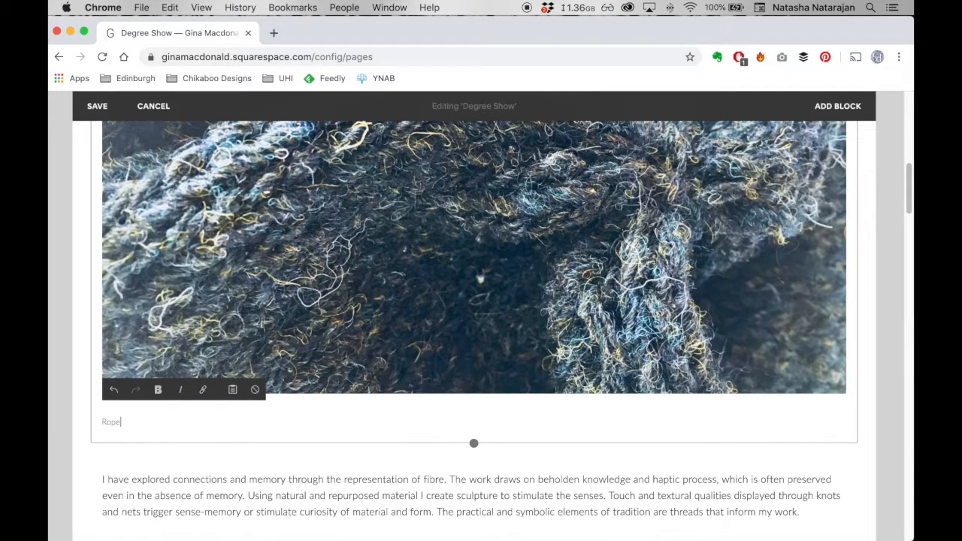
left_click(73, 387)
- Move the rope image to the very top of the page, above the 2019 Degree Show heading
scroll(218, 365, "up", 1)
scroll(218, 365, "up", 5)
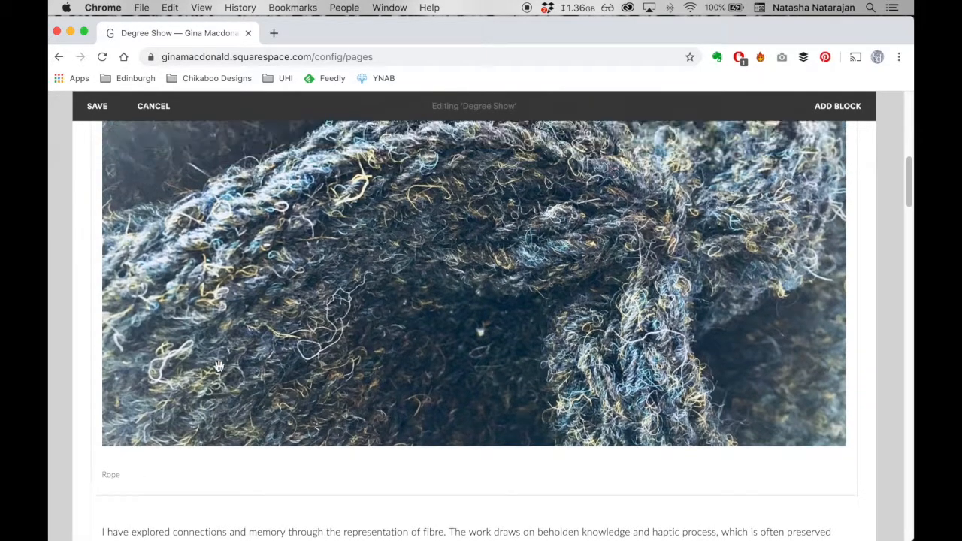
scroll(296, 351, "up", 3)
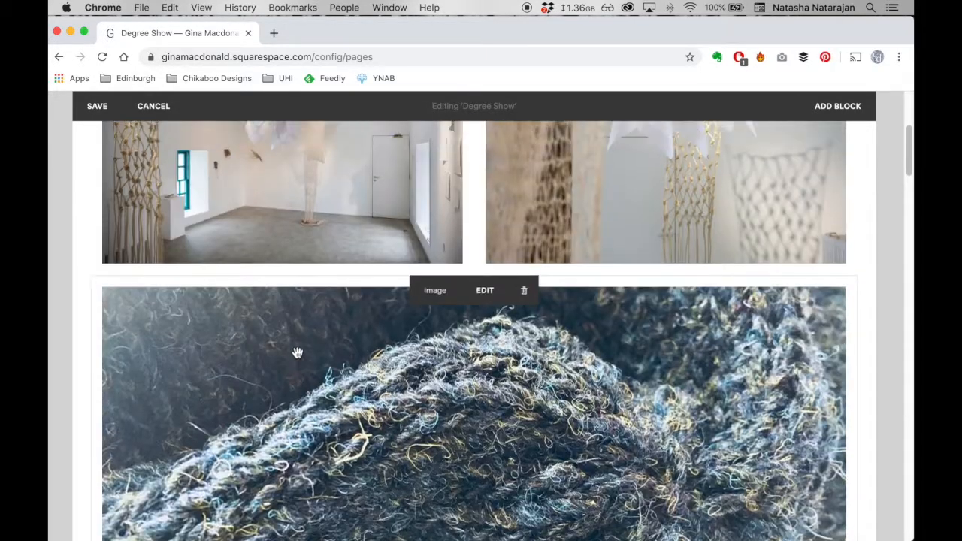
scroll(336, 295, "up", 2)
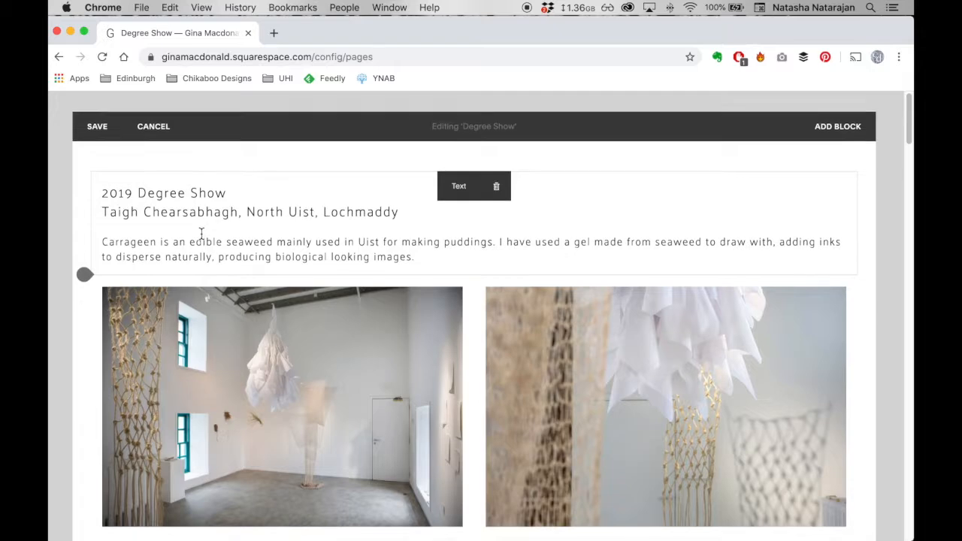
scroll(201, 235, "down", 4)
left_click_drag(312, 434, 332, 176)
scroll(318, 374, "up", 2)
scroll(318, 374, "up", 2)
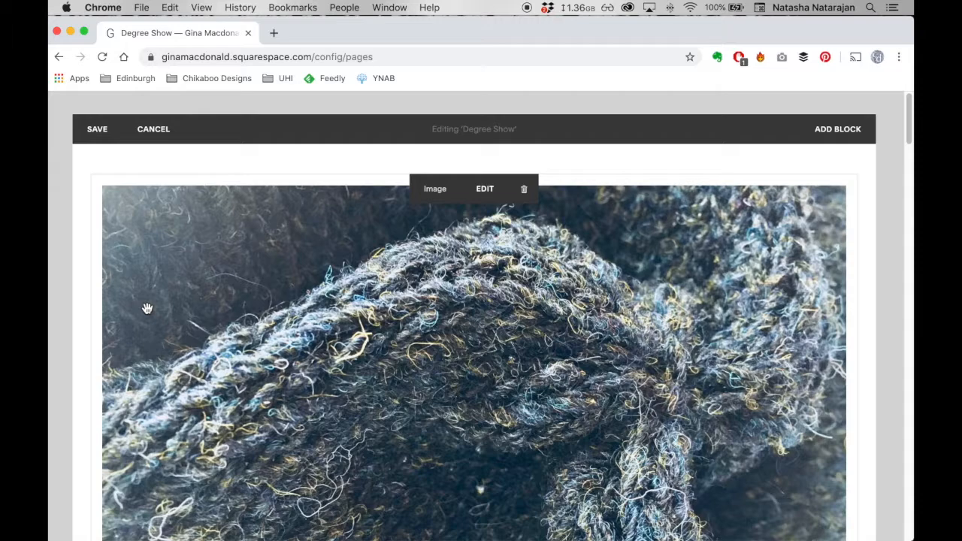
- Move the rope image below the introductory text at full width, above the two side-by-side images
scroll(145, 307, "down", 5)
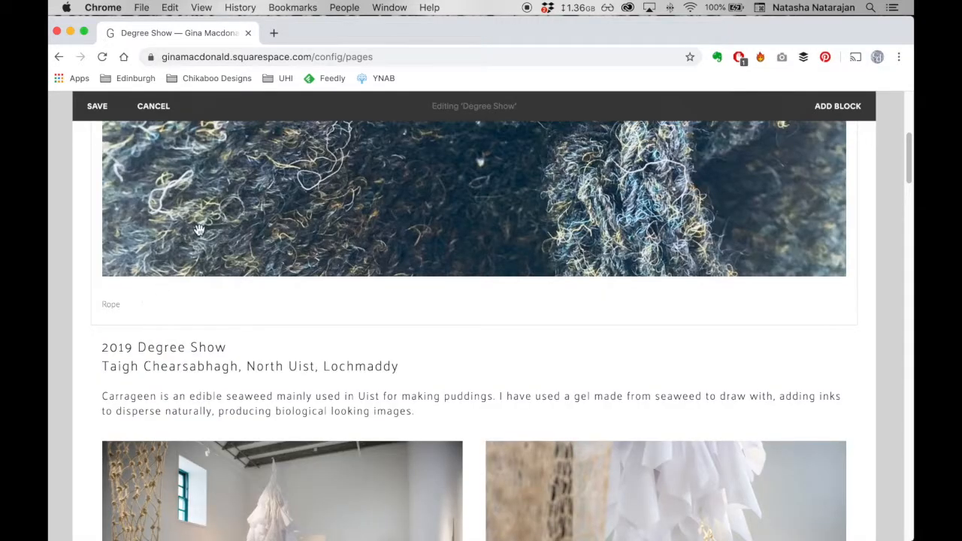
left_click_drag(222, 219, 241, 430)
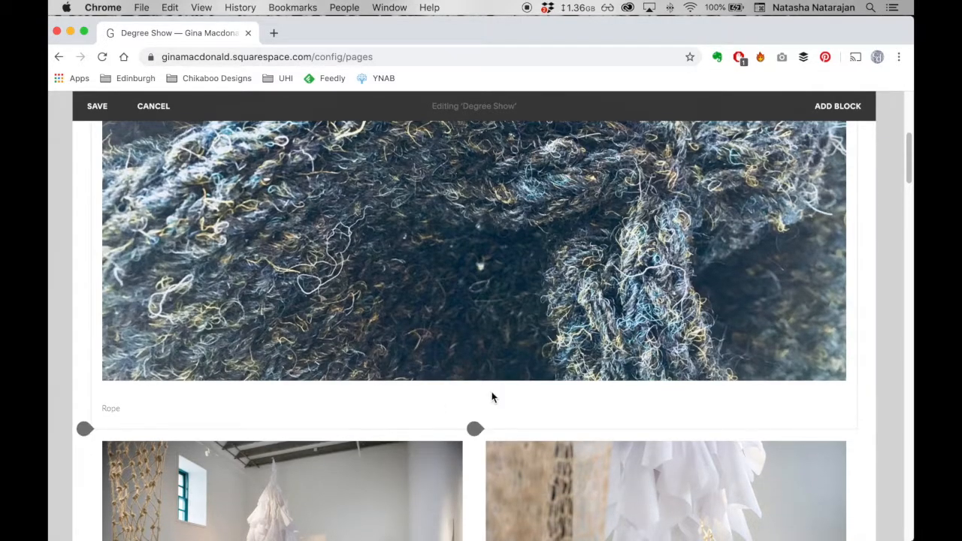
scroll(492, 394, "up", 5)
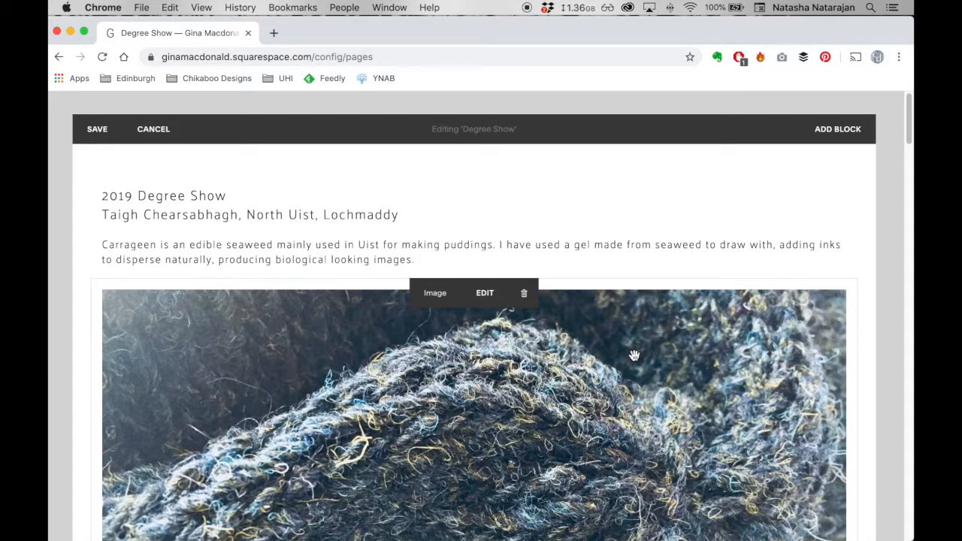
- Move the rope image into its own right-hand column, starting level with the heading beside all the other content
scroll(633, 353, "down", 5)
scroll(633, 354, "down", 3)
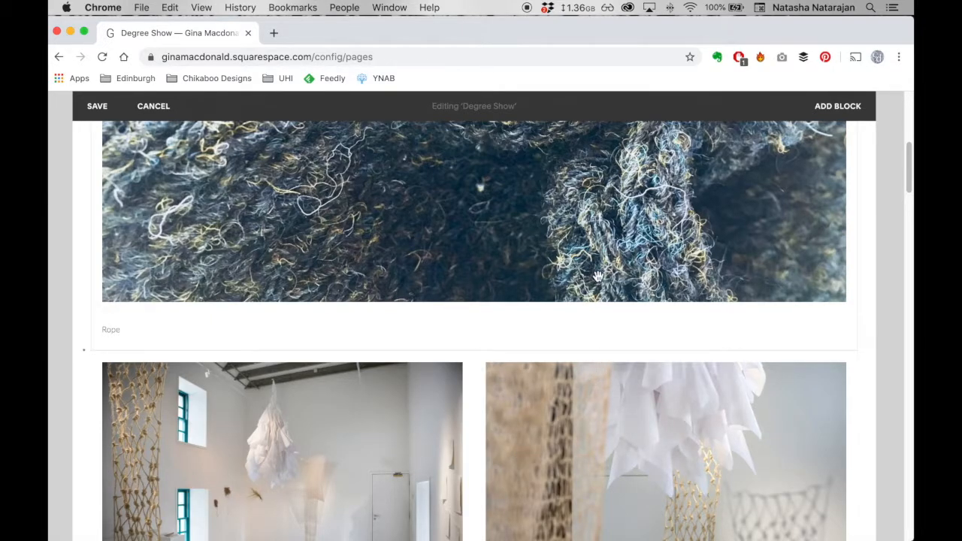
left_click_drag(639, 258, 858, 378)
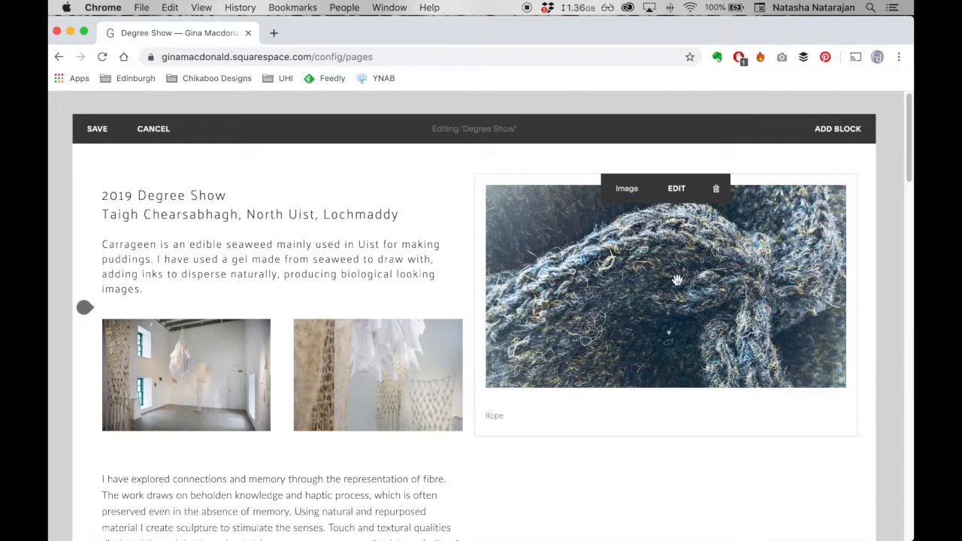
- Move the rope image into the row of two gallery images as a third column, and delete its block
left_click_drag(673, 282, 431, 365)
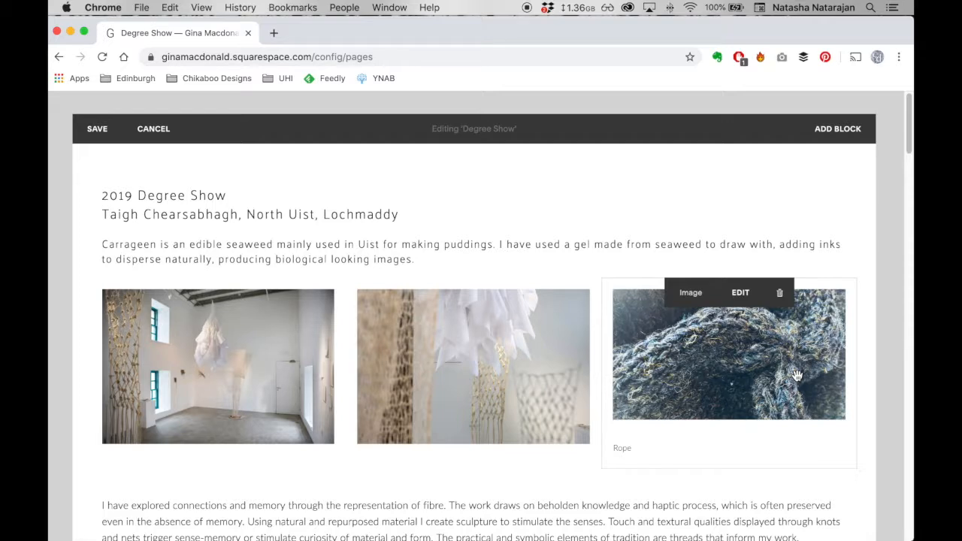
left_click_drag(809, 345, 800, 313)
left_click(782, 298)
left_click(816, 338)
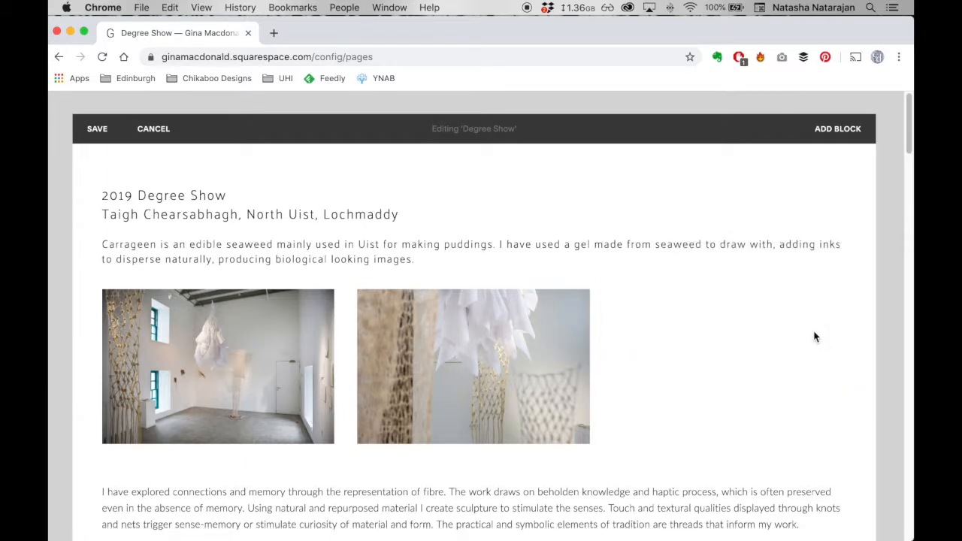
scroll(744, 381, "down", 5)
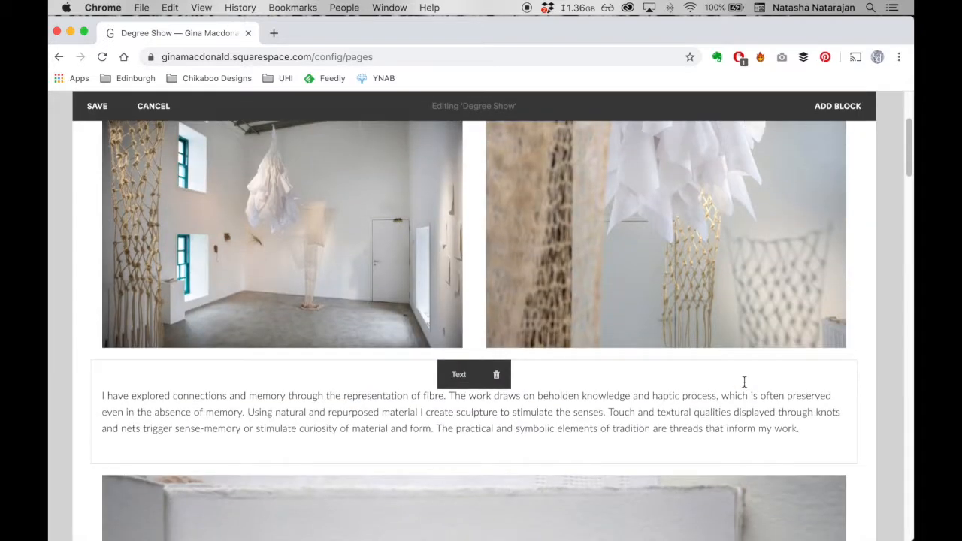
- Insert a text block between the ledger book caption and the knitted net image, reading "Section 2"
scroll(743, 382, "down", 10)
scroll(744, 382, "down", 5)
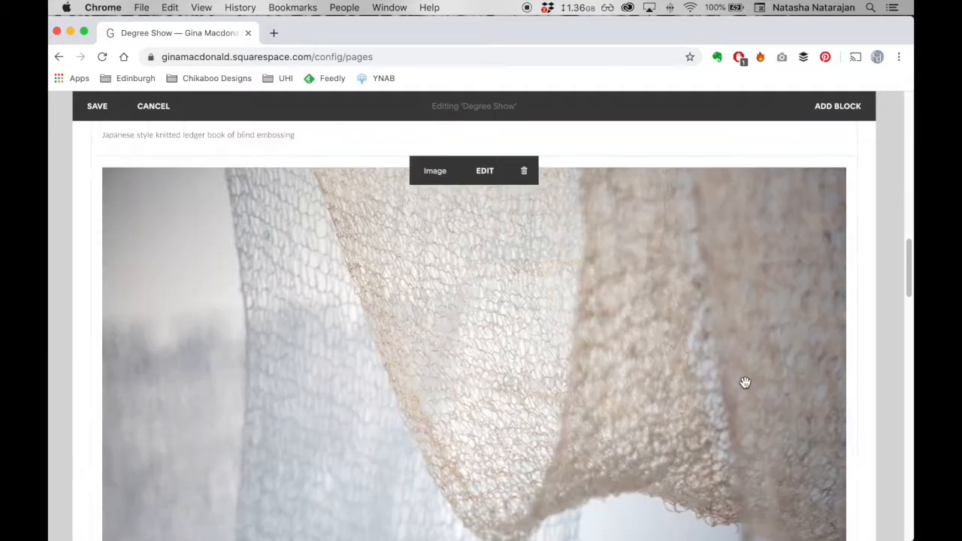
scroll(744, 382, "up", 1)
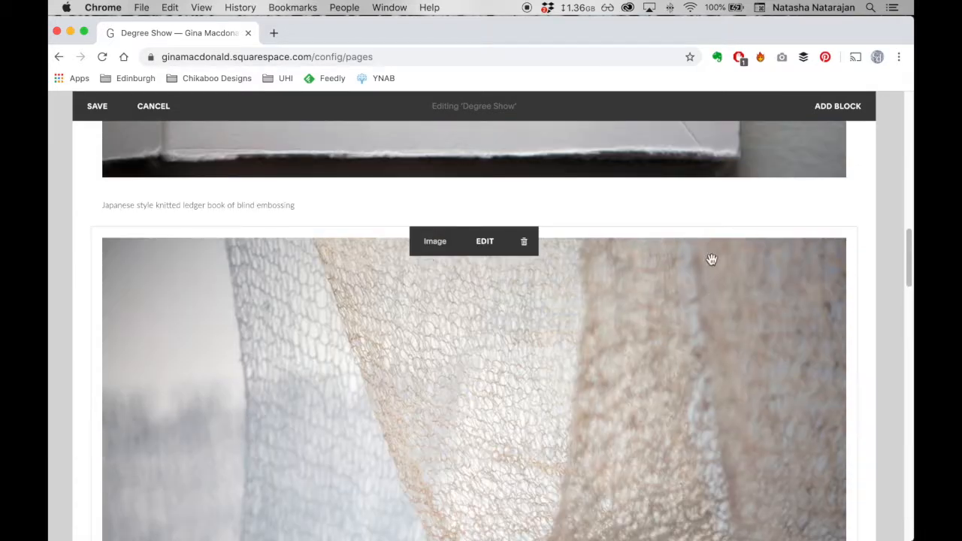
left_click(266, 205)
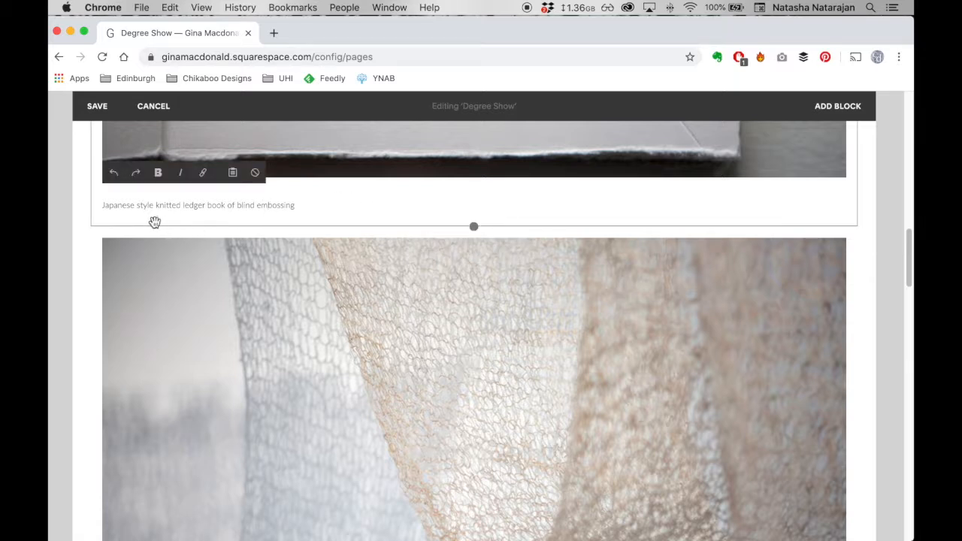
left_click(91, 227)
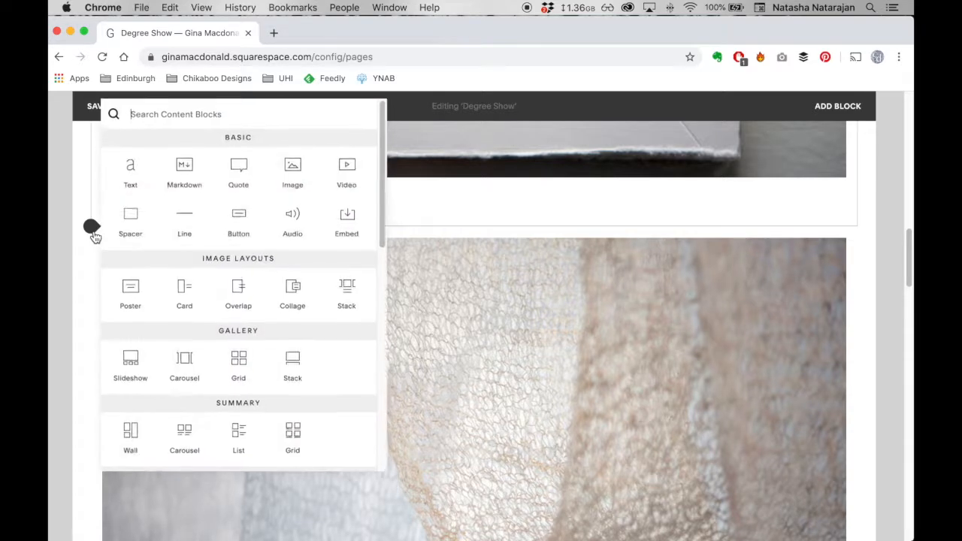
left_click(132, 180)
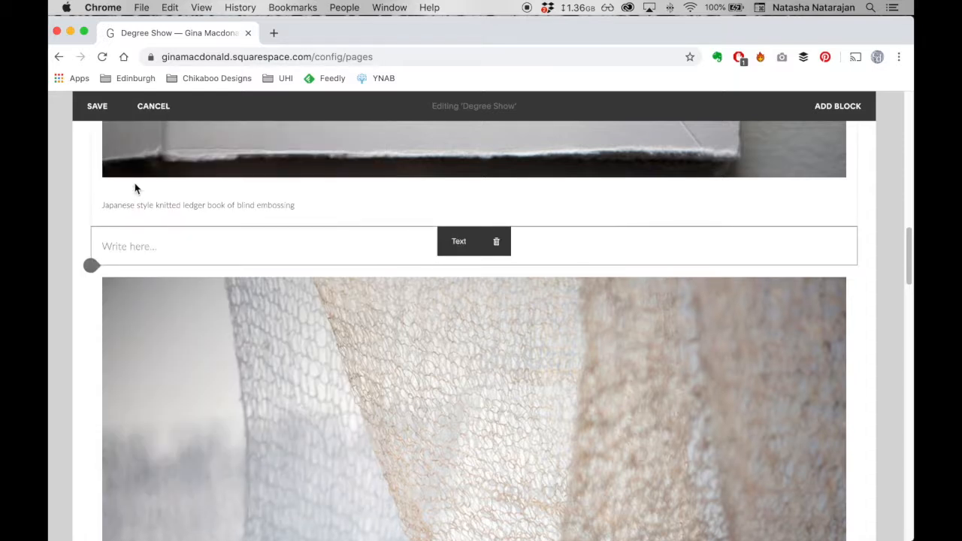
left_click(138, 246)
type("S")
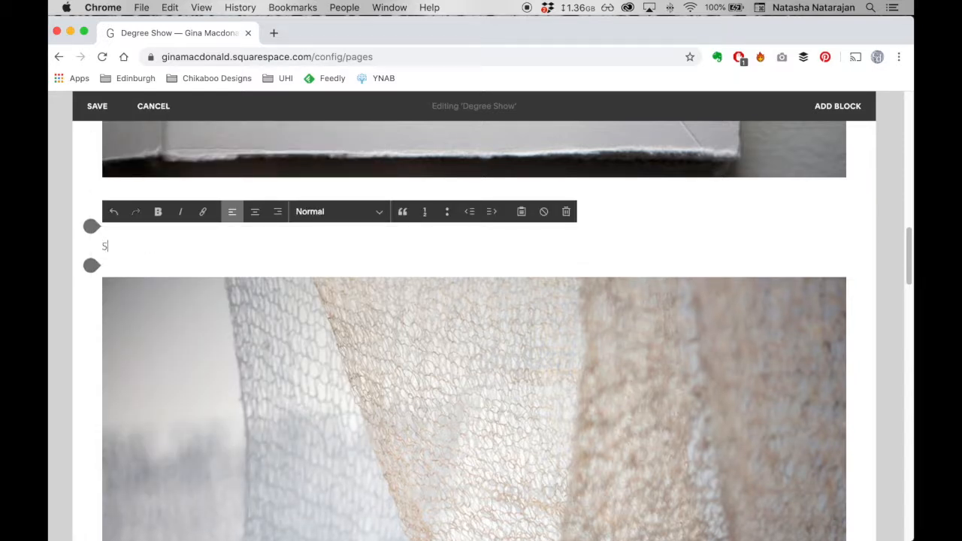
type("ection 2")
- Format the "Section 2" line as Heading 2
left_click_drag(144, 246, 103, 247)
left_click(328, 211)
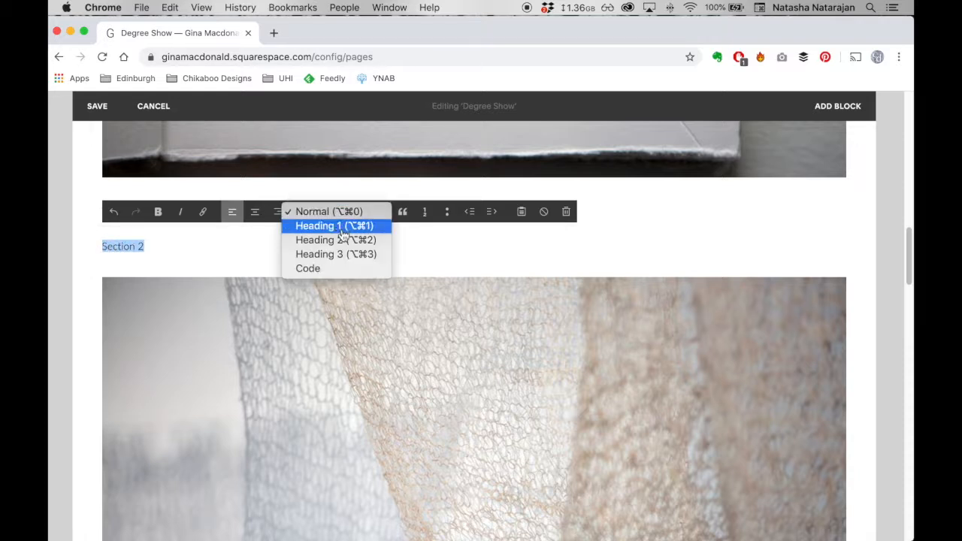
left_click(339, 240)
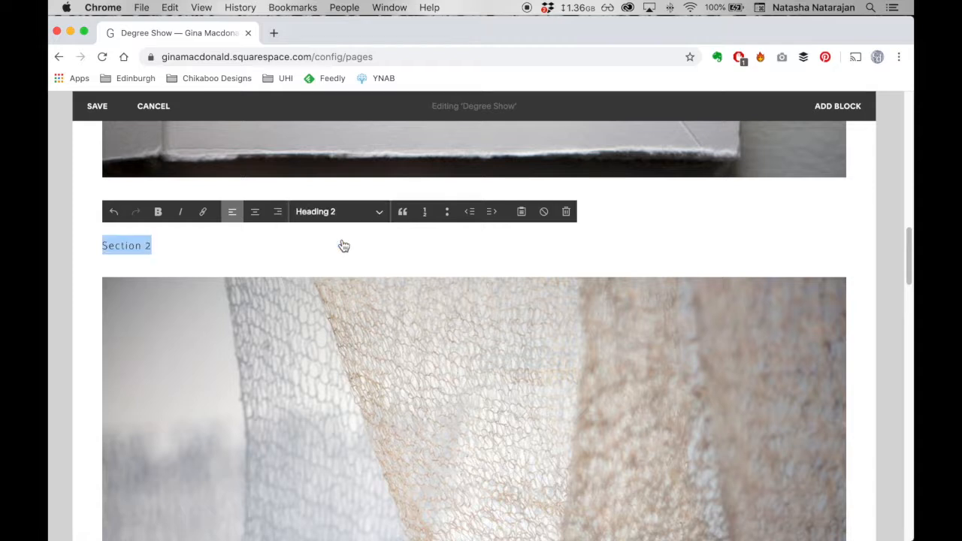
- Add the normal paragraph "This is section 2" beneath the Section 2 heading and finish editing the text block
left_click(264, 250)
key("Return")
type("This is sext")
key("BackSpace")
key("BackSpace")
type("ction 2")
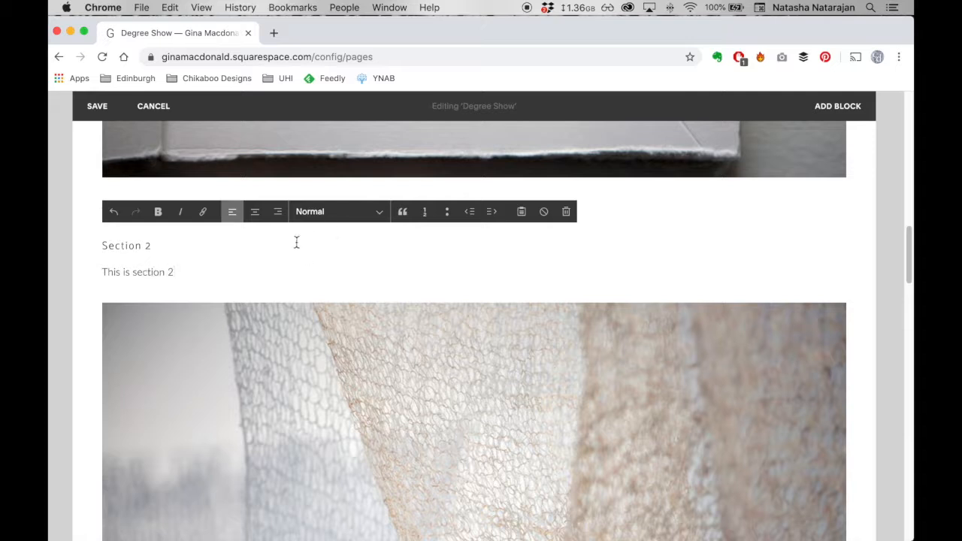
left_click(77, 313)
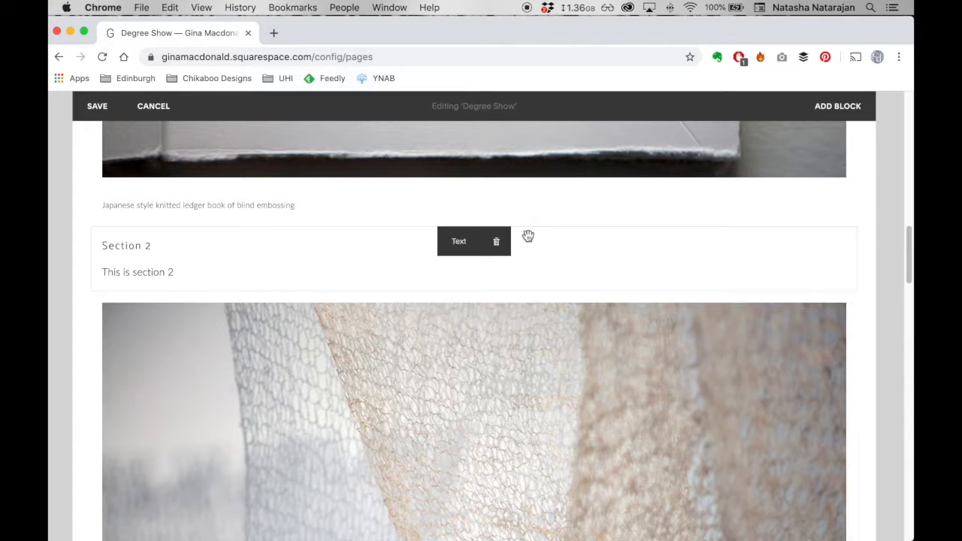
- Delete the Section 2 text block and its content
left_click(502, 245)
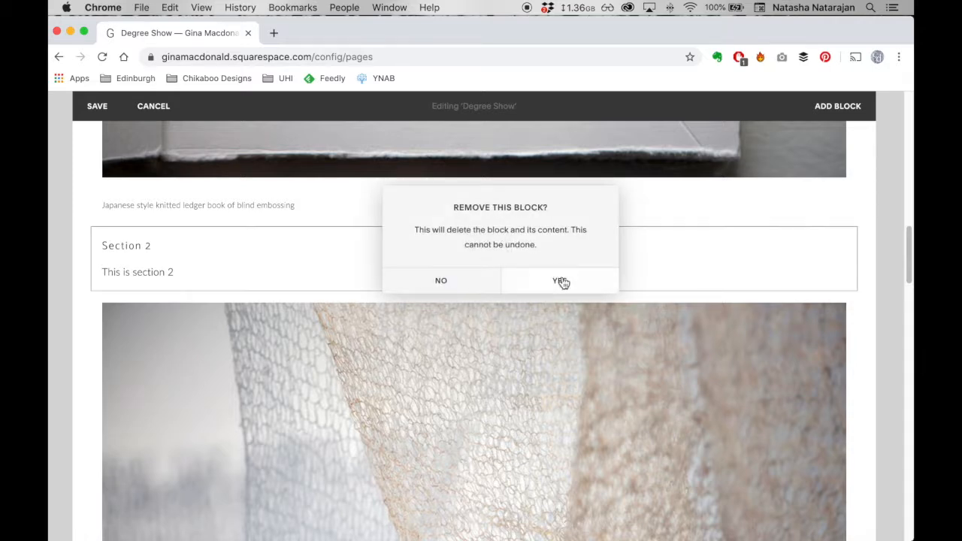
left_click(560, 279)
- Examine how image and text blocks are laid out down the Degree Show page, from the wool work section back to the page heading
scroll(515, 332, "down", 10)
scroll(515, 332, "down", 5)
mouse_move(369, 338)
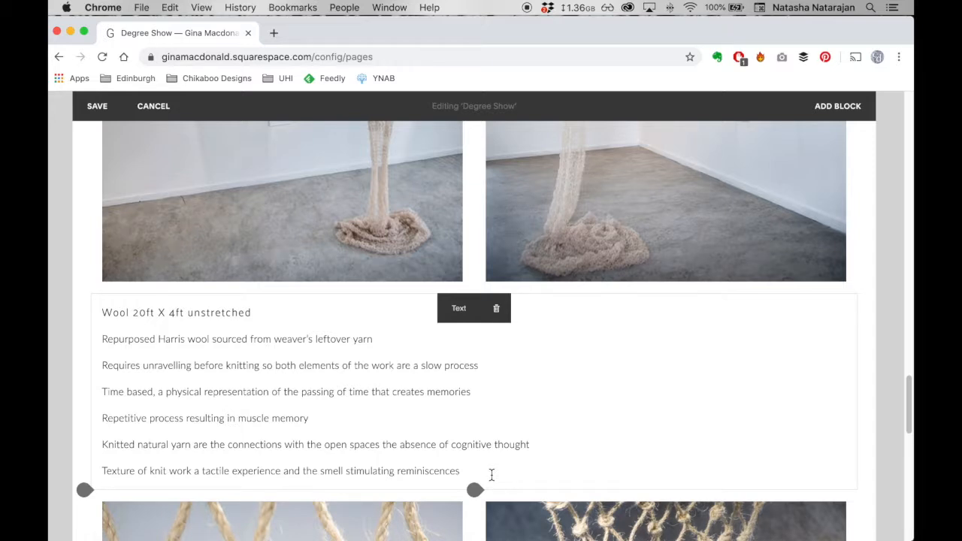
scroll(428, 395, "up", 5)
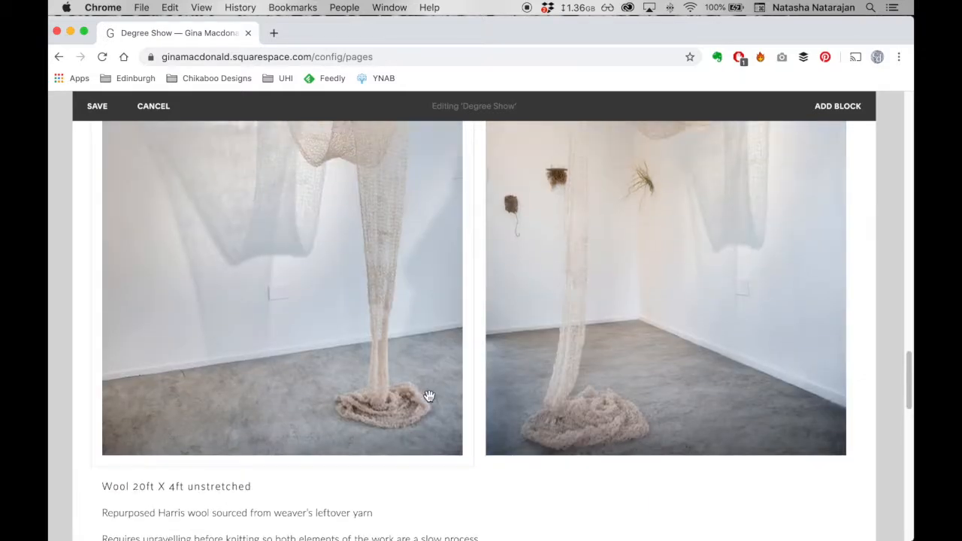
scroll(428, 396, "up", 5)
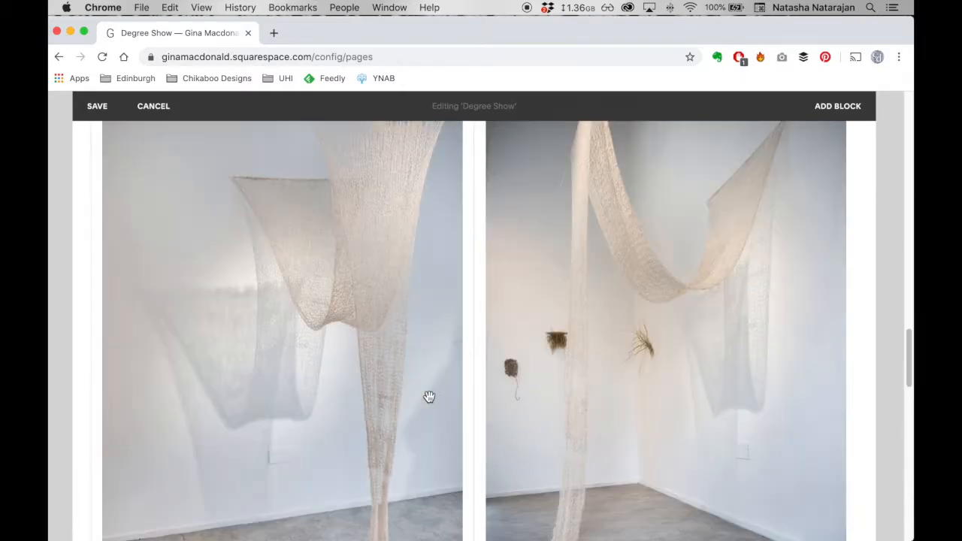
scroll(429, 396, "up", 12)
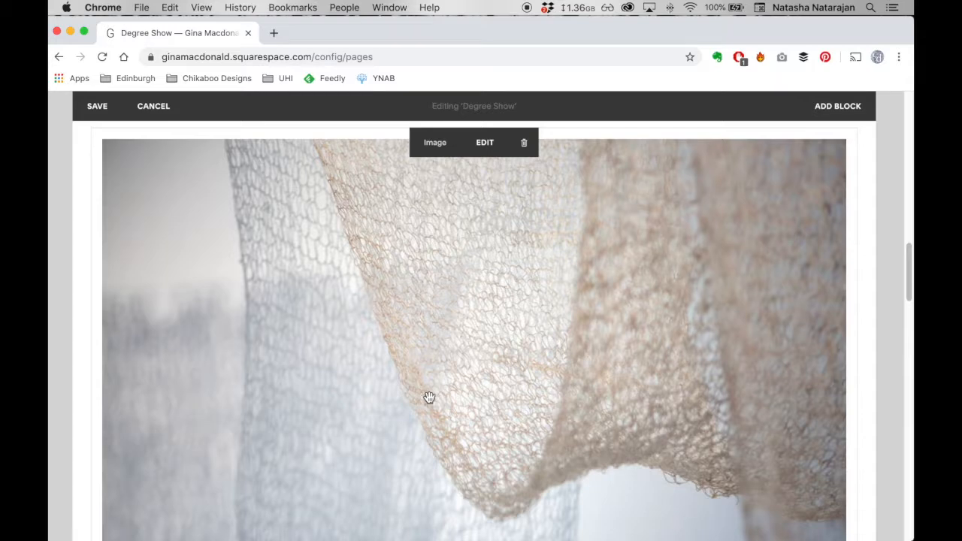
scroll(476, 426, "up", 6)
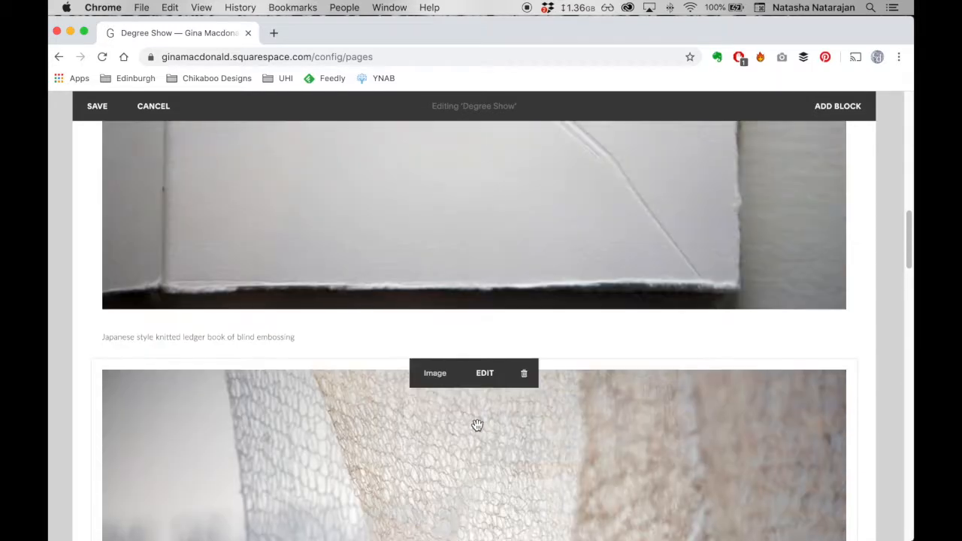
scroll(477, 425, "up", 8)
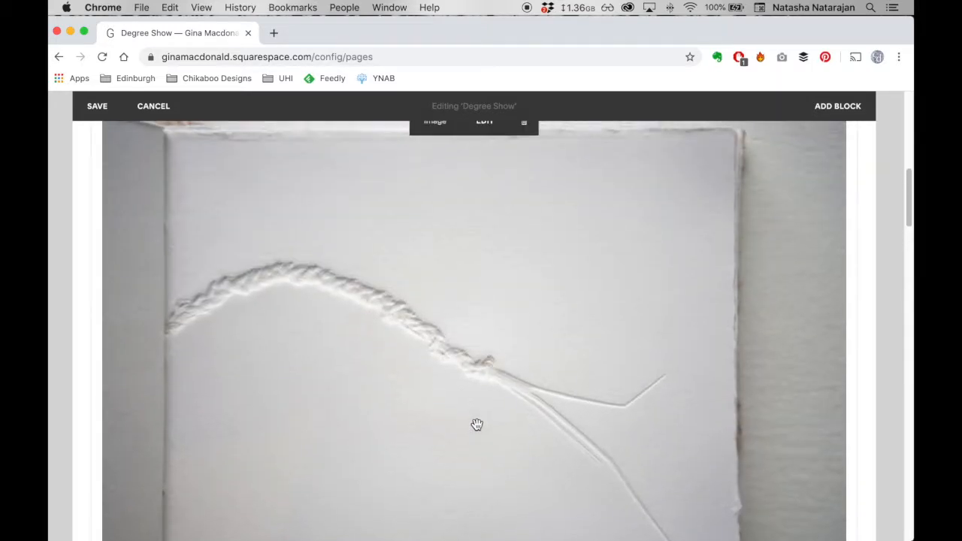
scroll(476, 425, "up", 3)
scroll(476, 425, "up", 6)
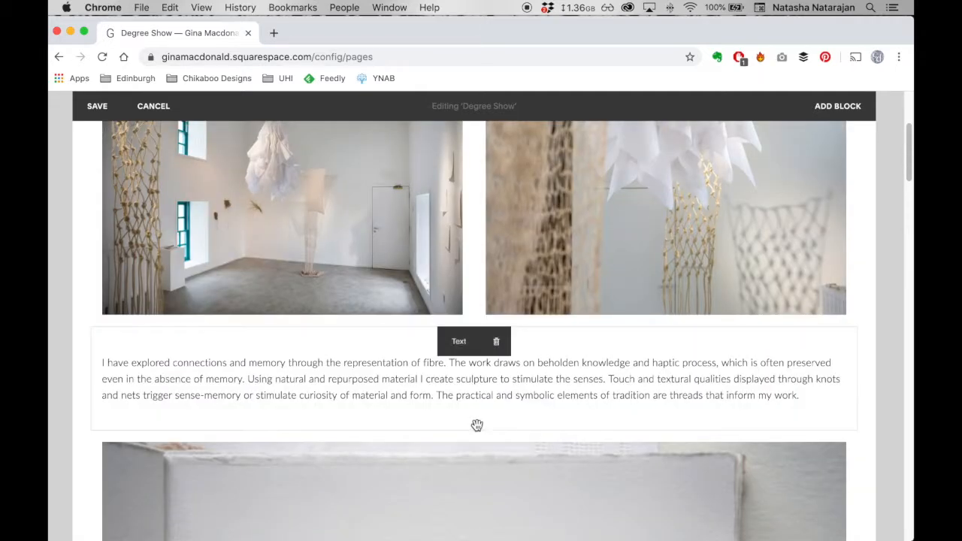
scroll(429, 344, "up", 3)
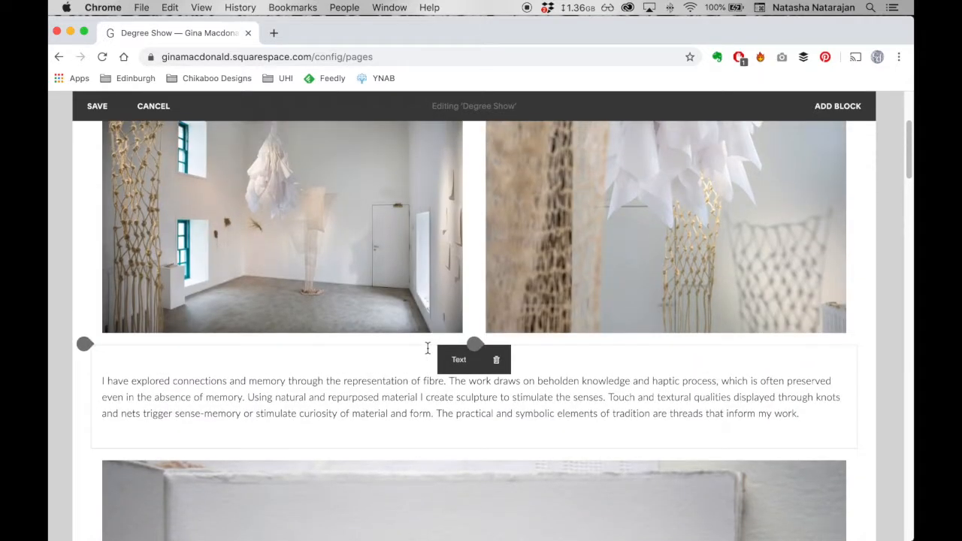
scroll(428, 349, "up", 3)
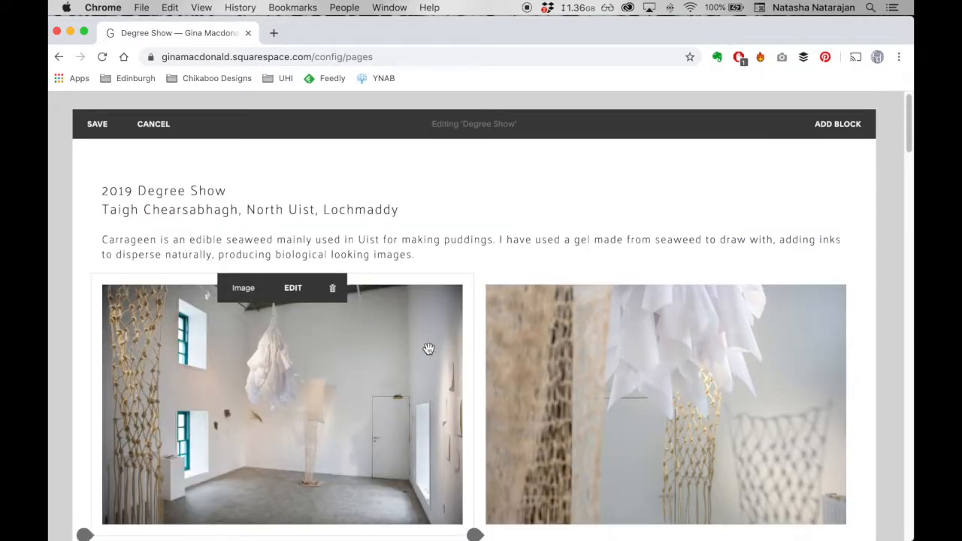